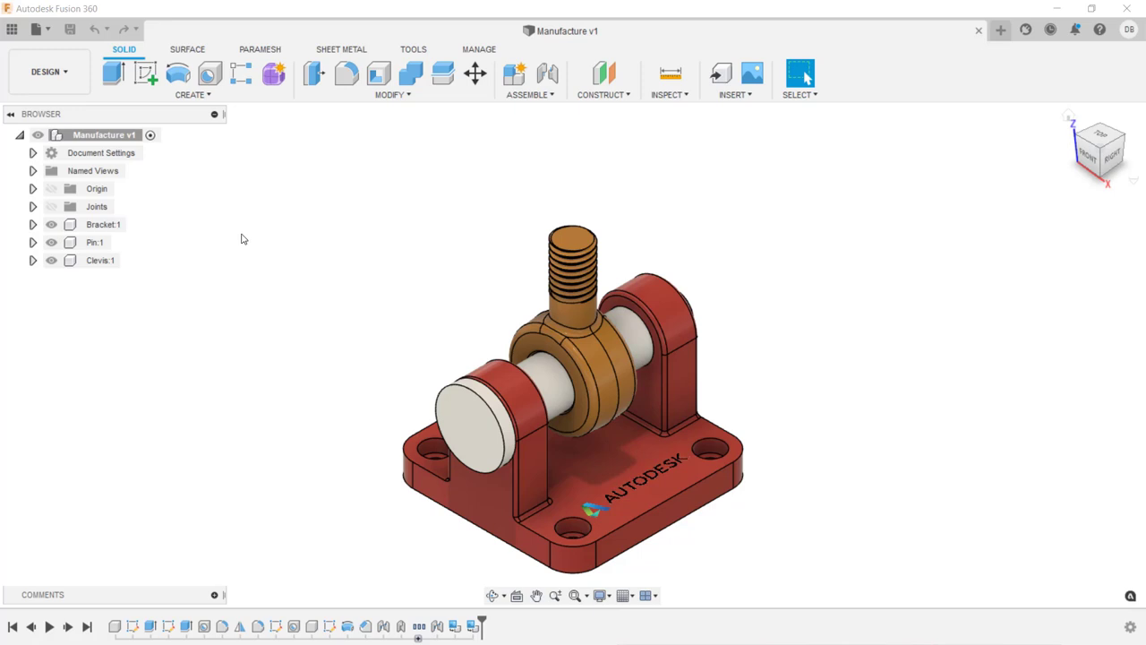
- Export the Bracket:1 component as a binary STL mesh, keeping Refinement at High
right_click(118, 138)
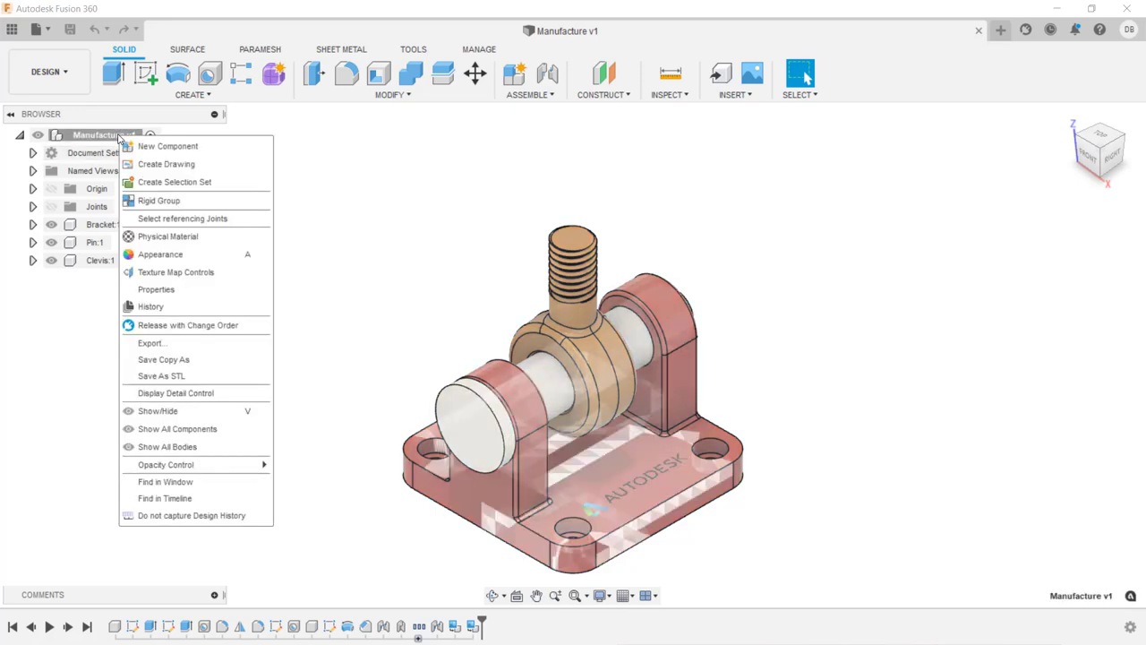
left_click(226, 376)
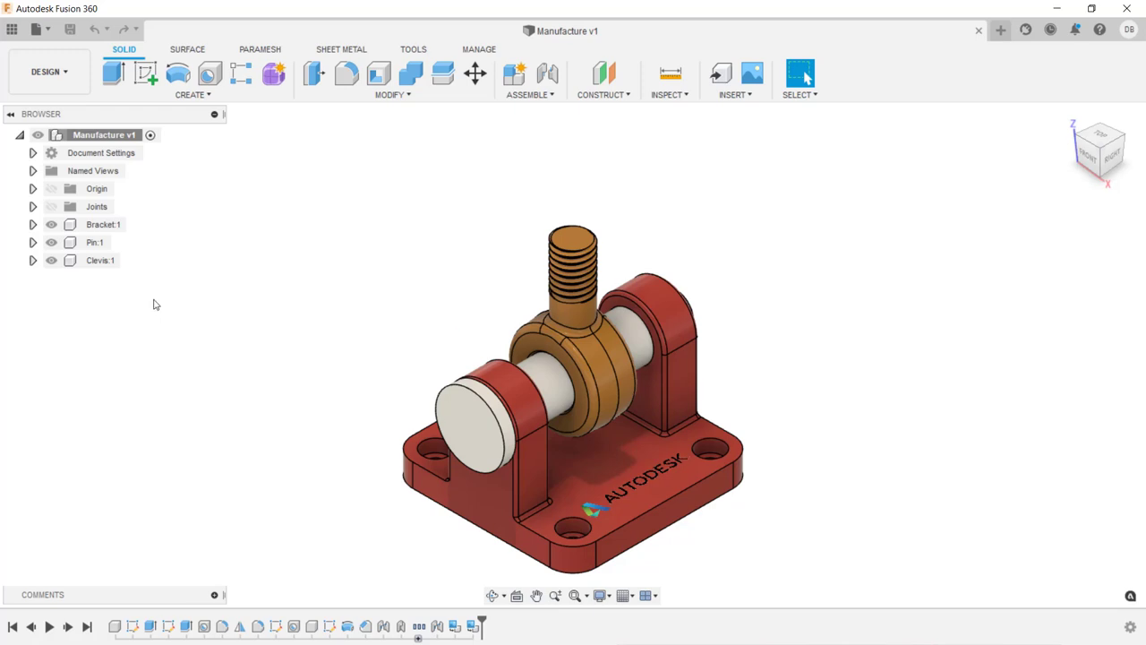
right_click(115, 225)
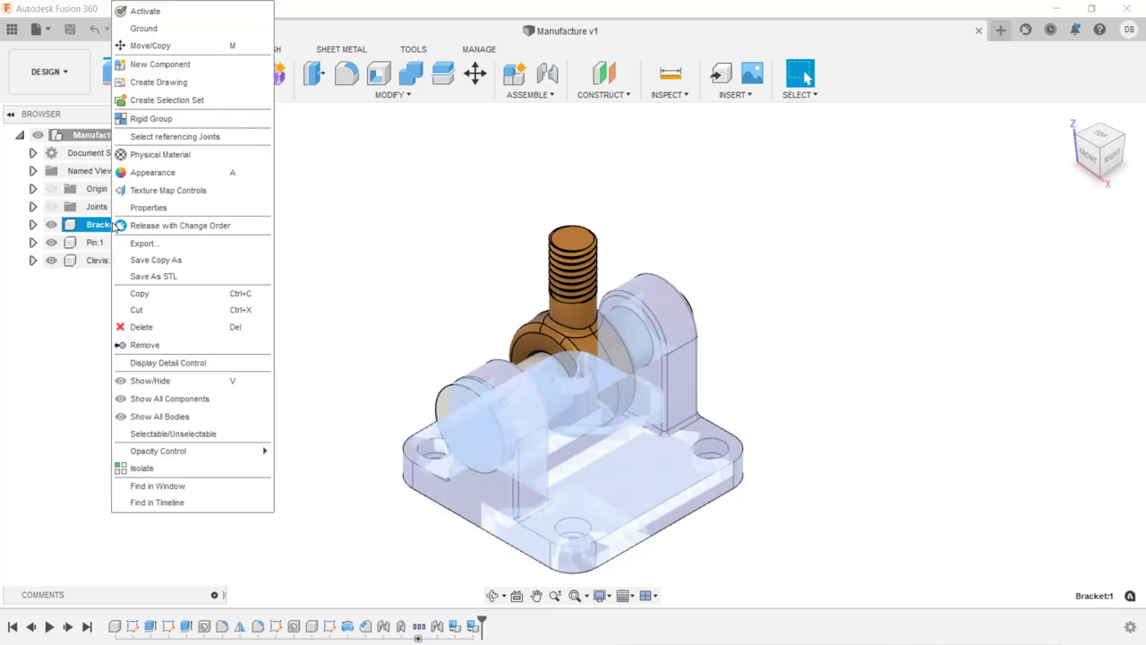
left_click(194, 276)
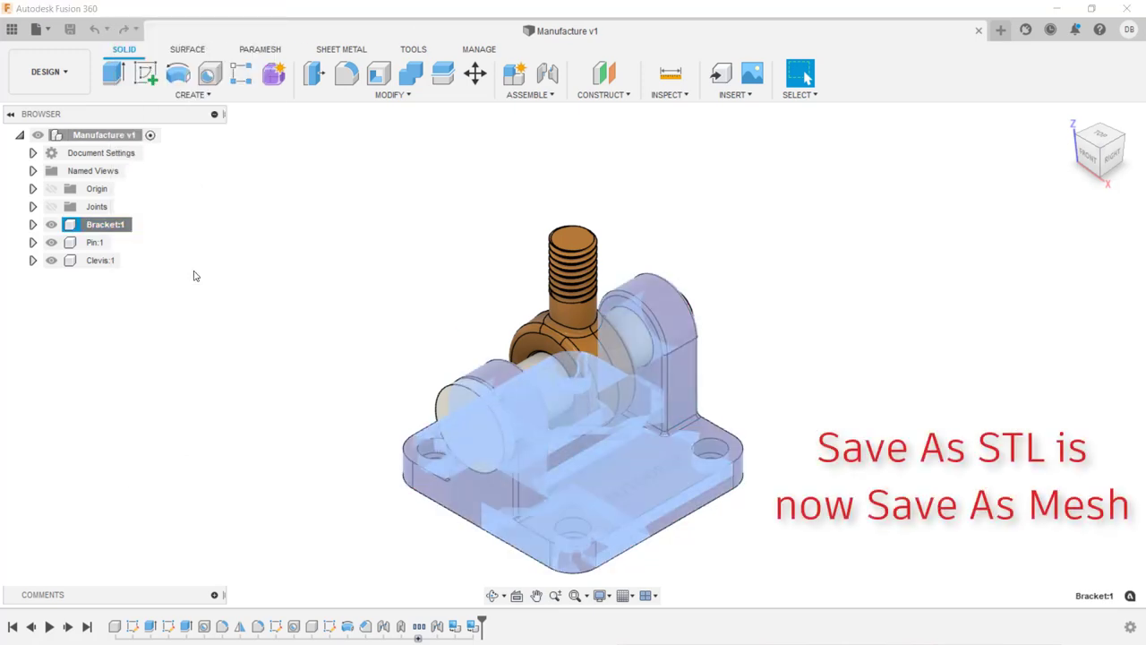
left_click(918, 281)
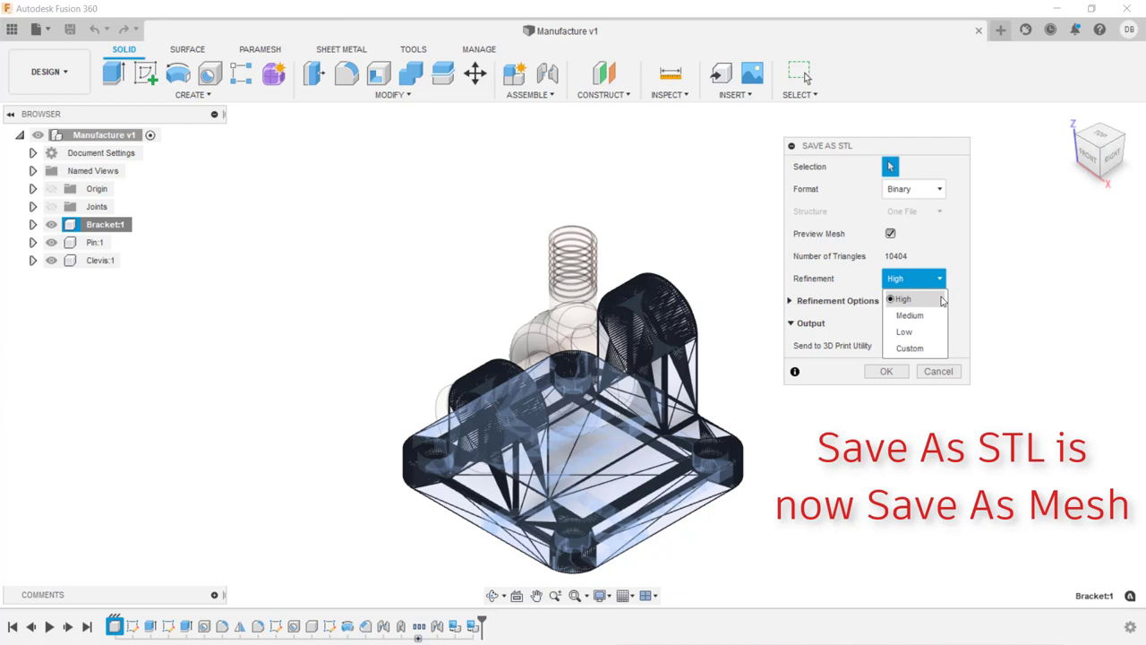
left_click(941, 300)
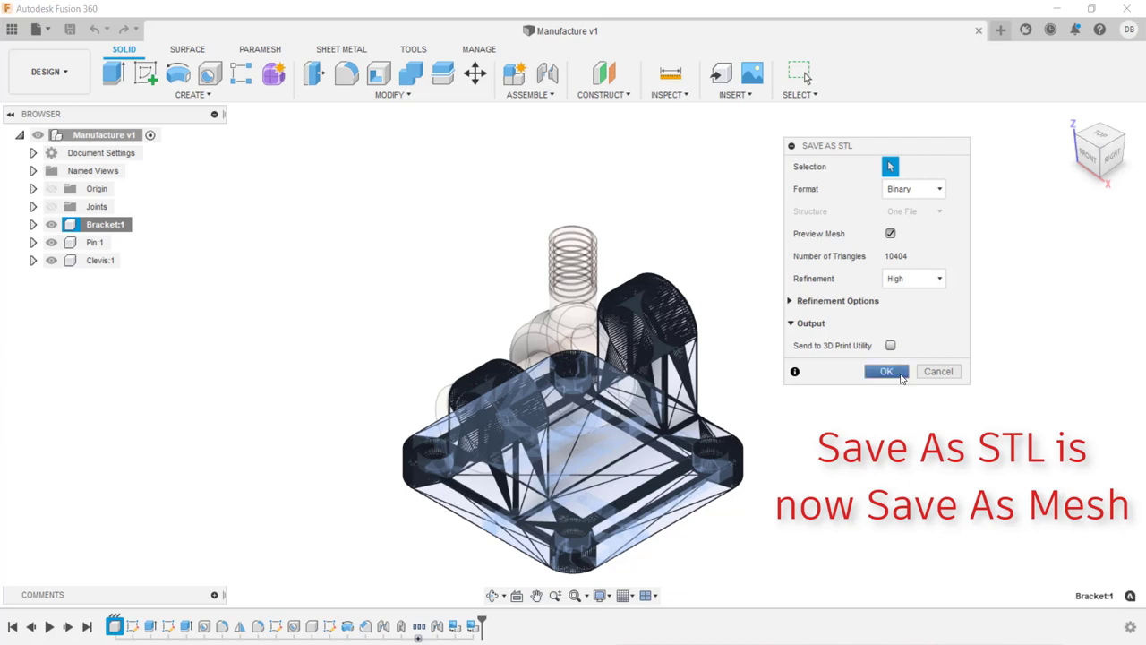
left_click(902, 378)
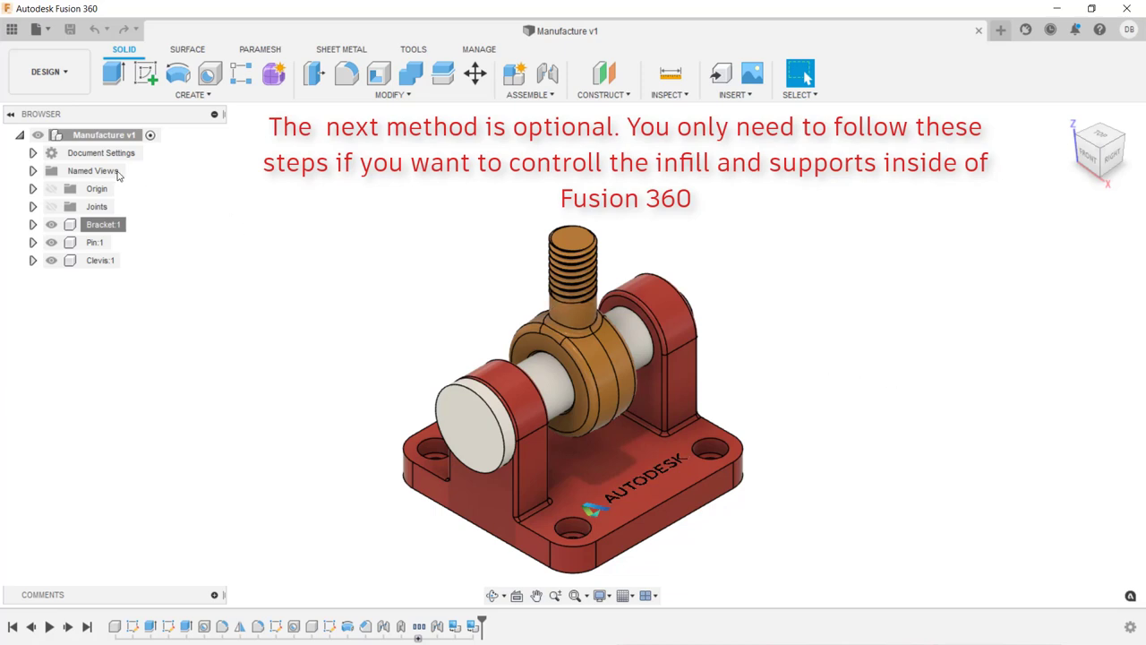
- Switch to the MANUFACTURE workspace and create an additive Setup with Operation Type Additive
left_click(73, 82)
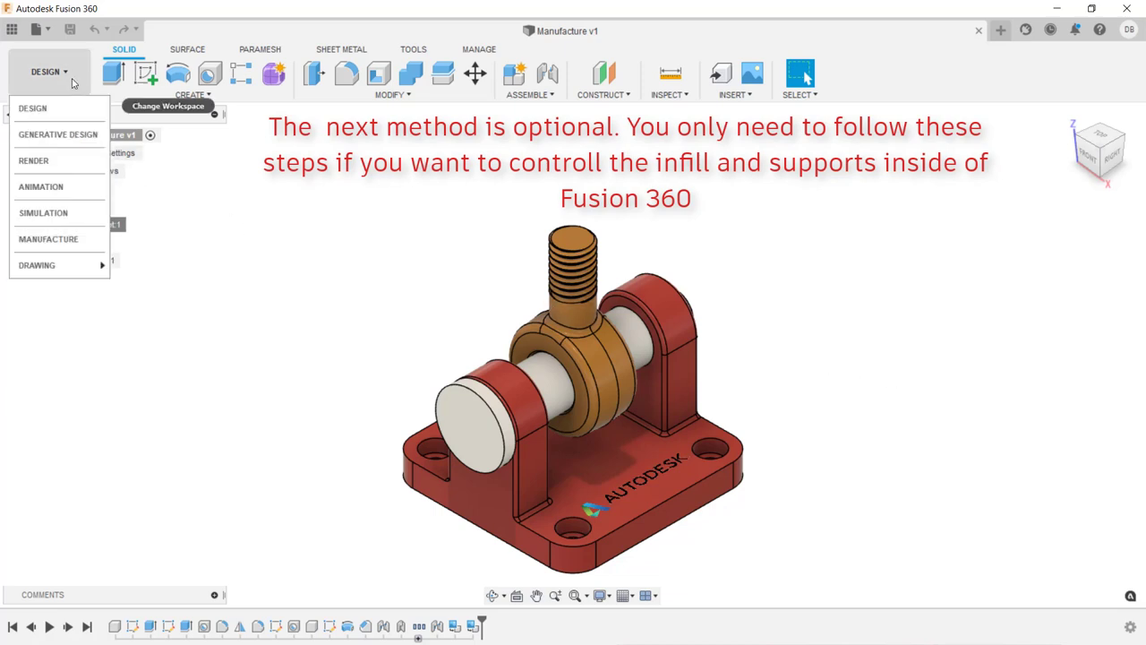
left_click(49, 239)
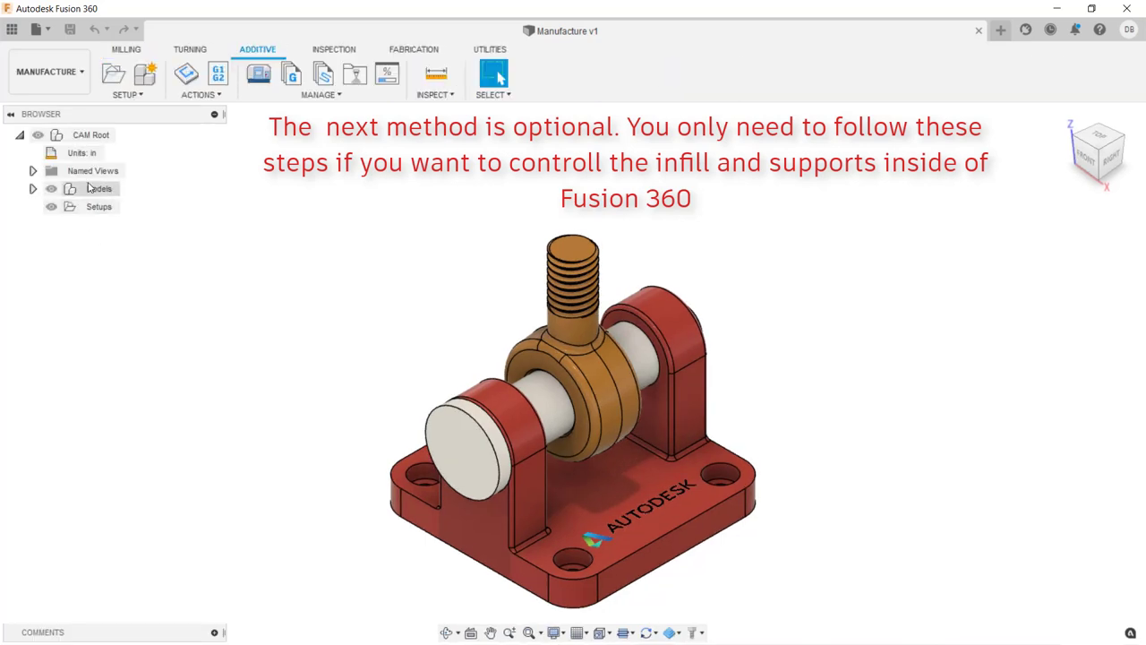
left_click(110, 77)
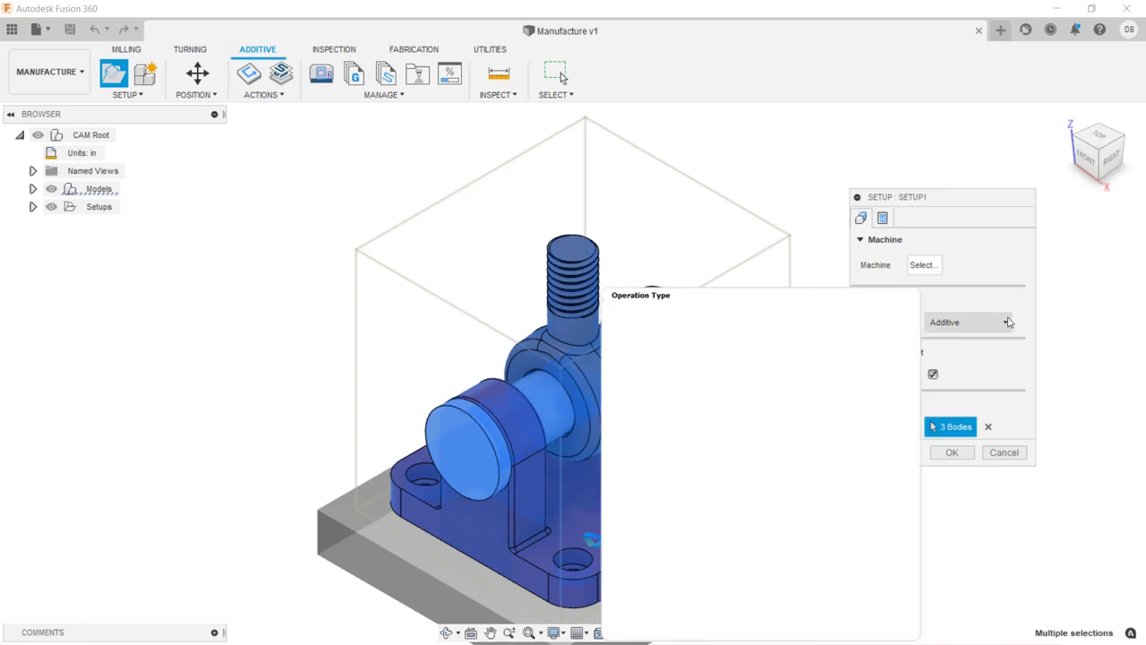
left_click(994, 323)
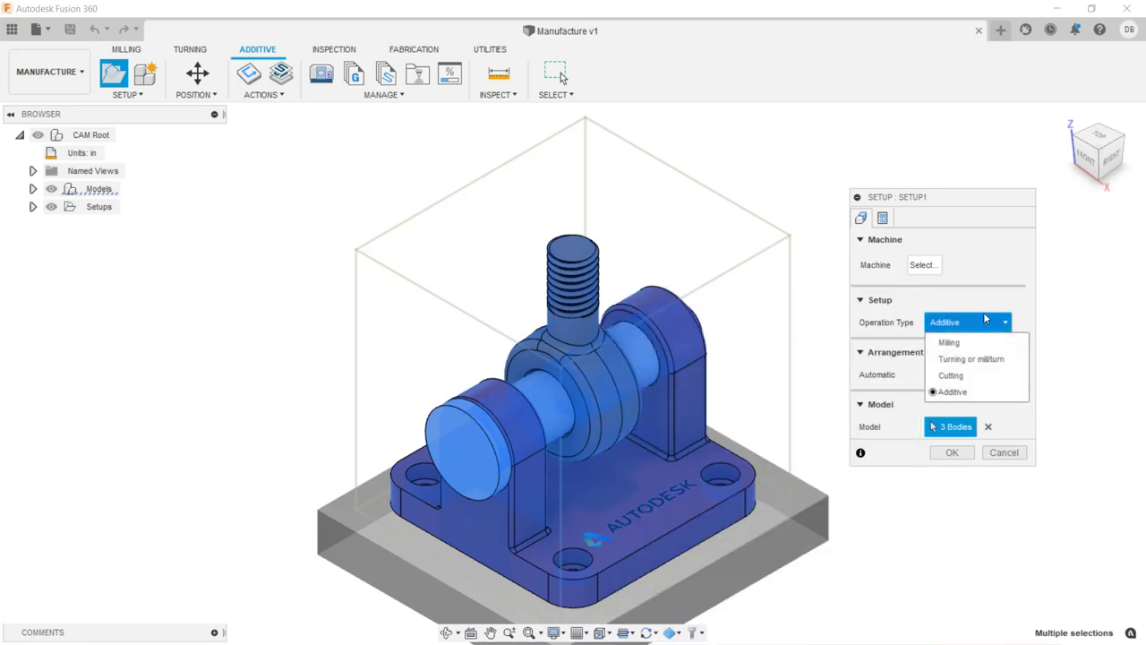
left_click(984, 394)
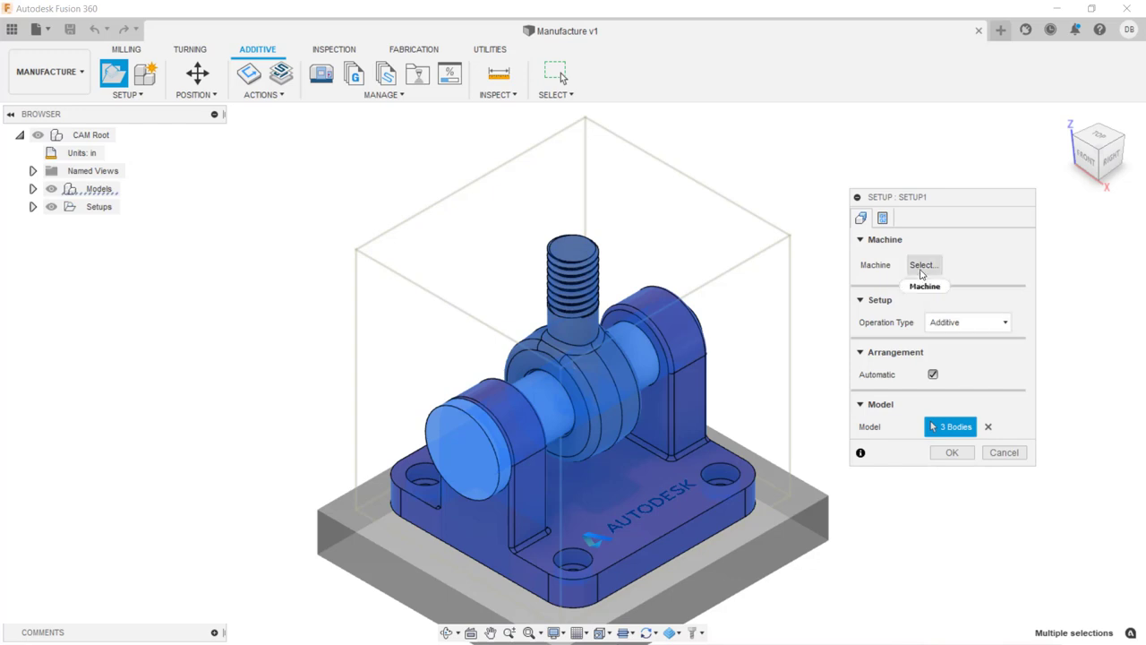
- Select the Ultimaker 2 from the Fusion 360 library's Ultimaker printers as the setup machine
left_click(921, 270)
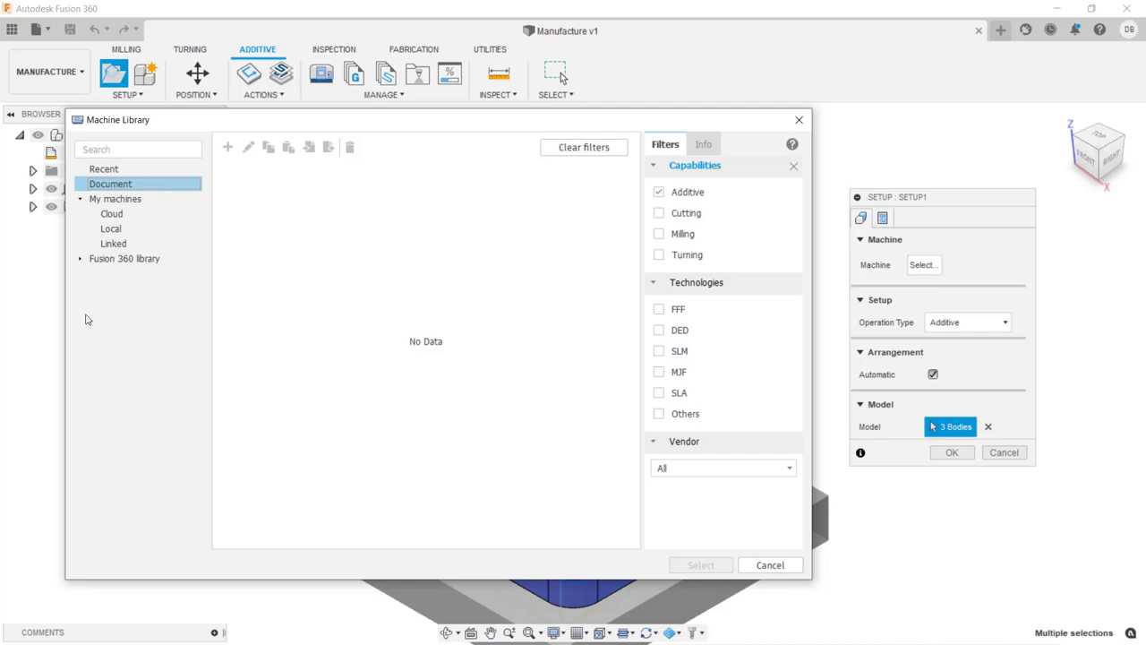
left_click(82, 259)
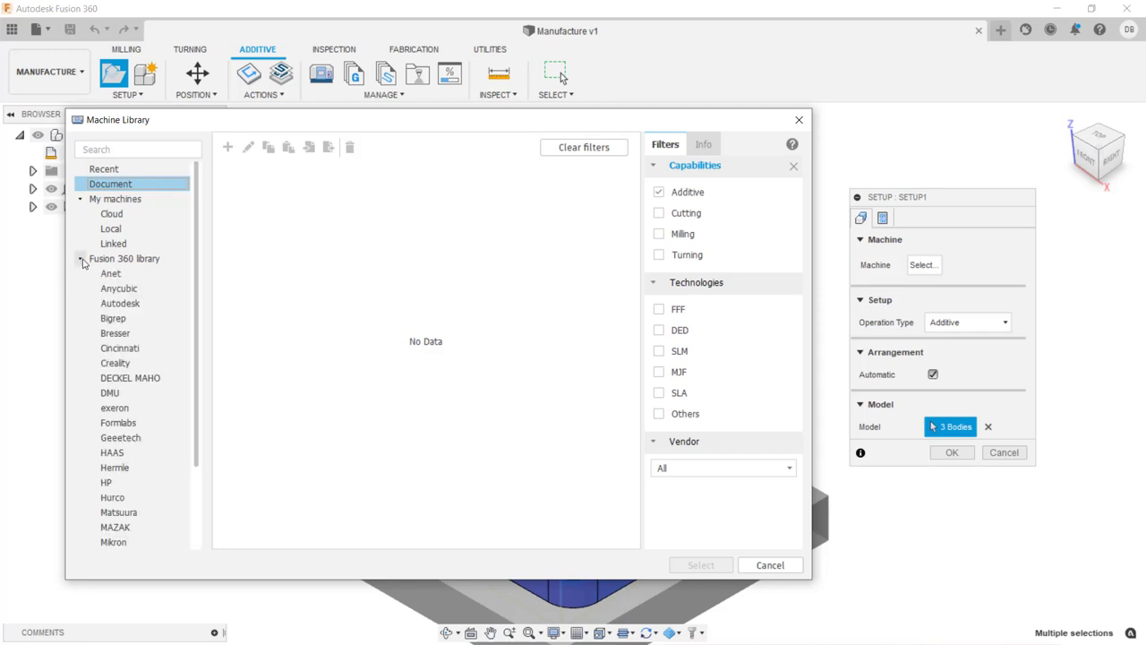
scroll(129, 322, "down", 3)
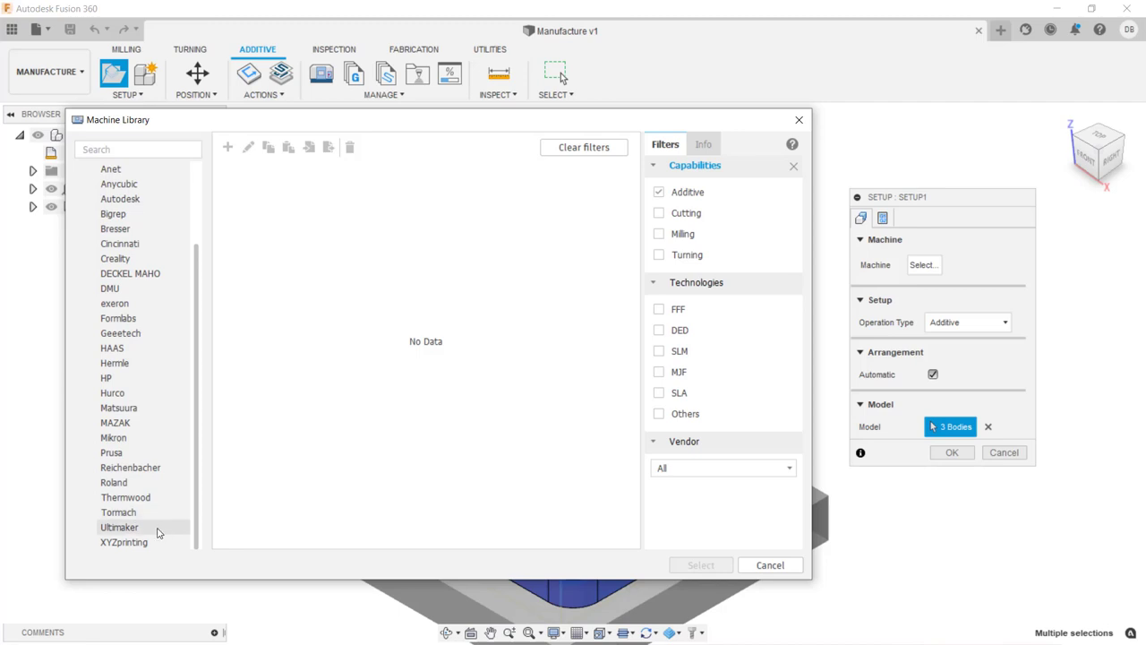
left_click(158, 533)
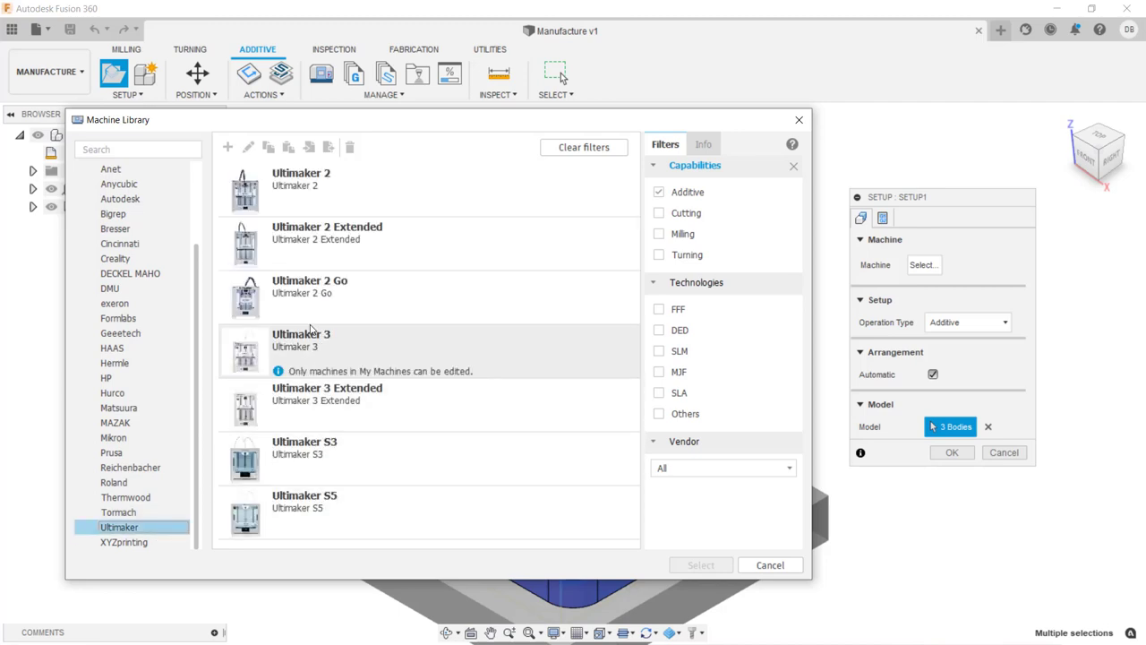
left_click(352, 181)
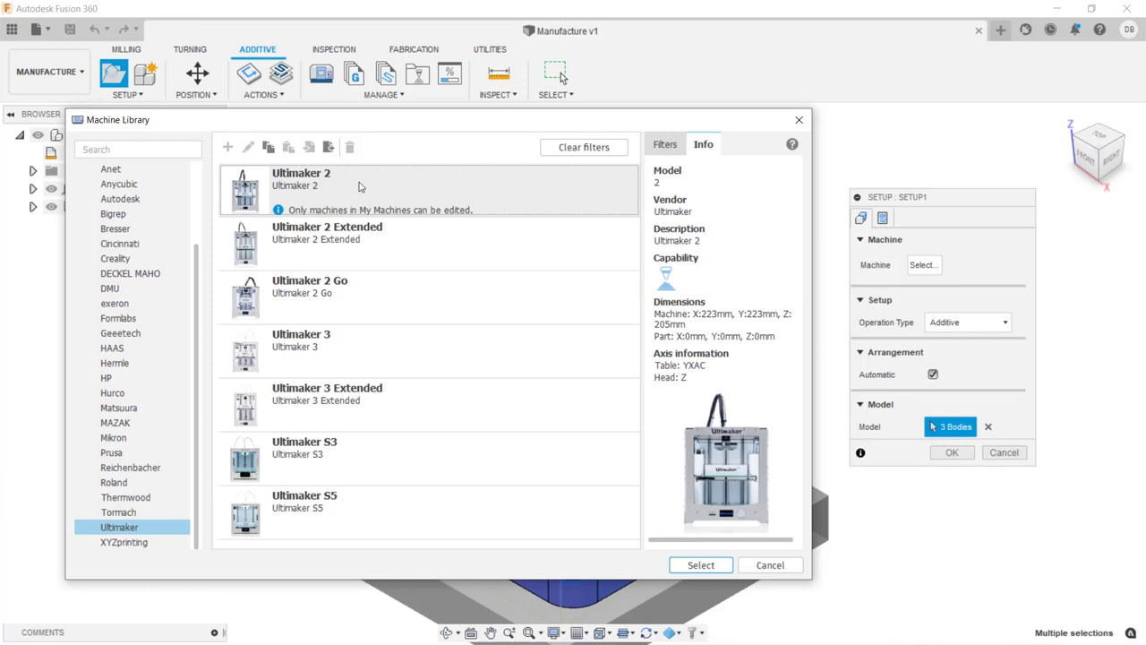
left_click(700, 565)
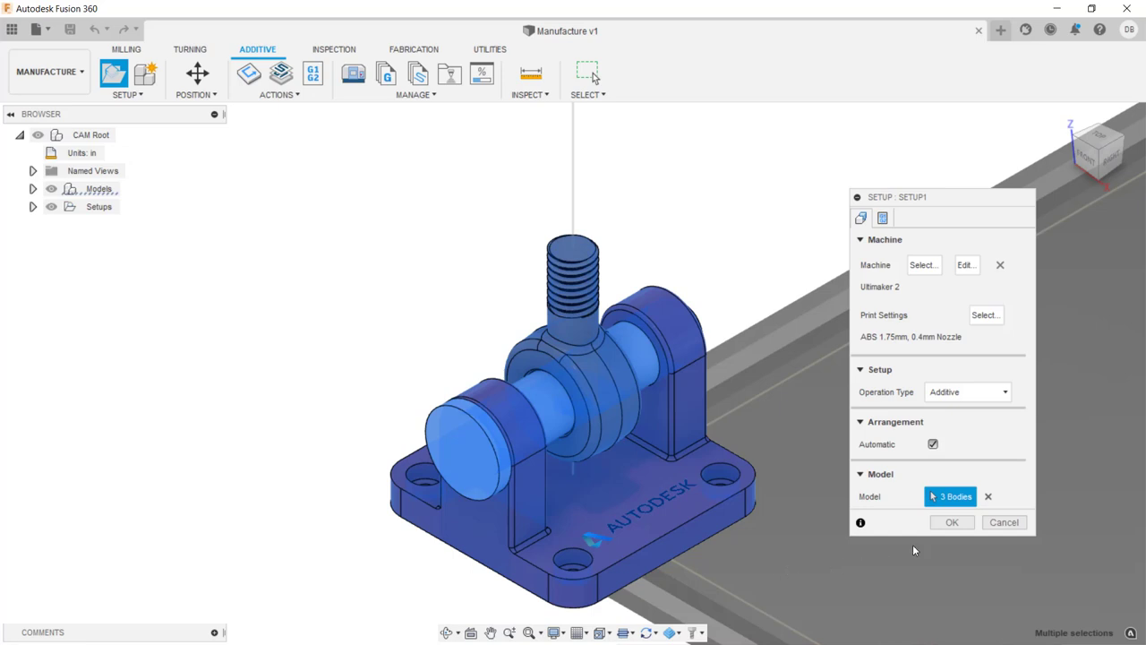
- Make the bracket body the setup's only model and confirm Setup1
left_click(989, 497)
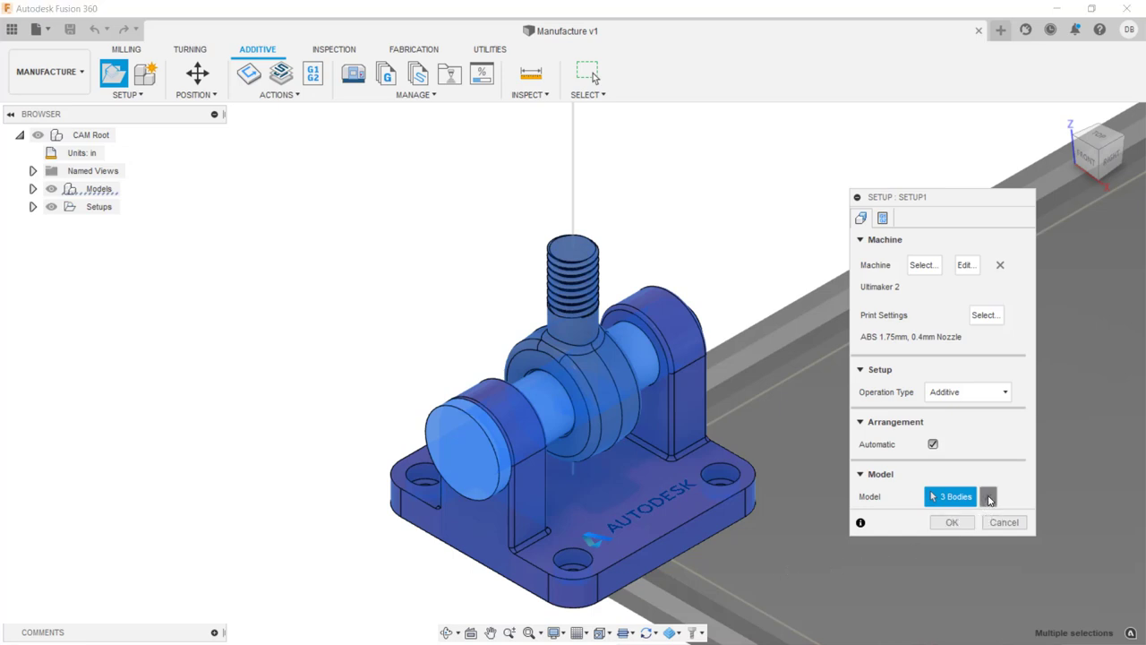
left_click(632, 493)
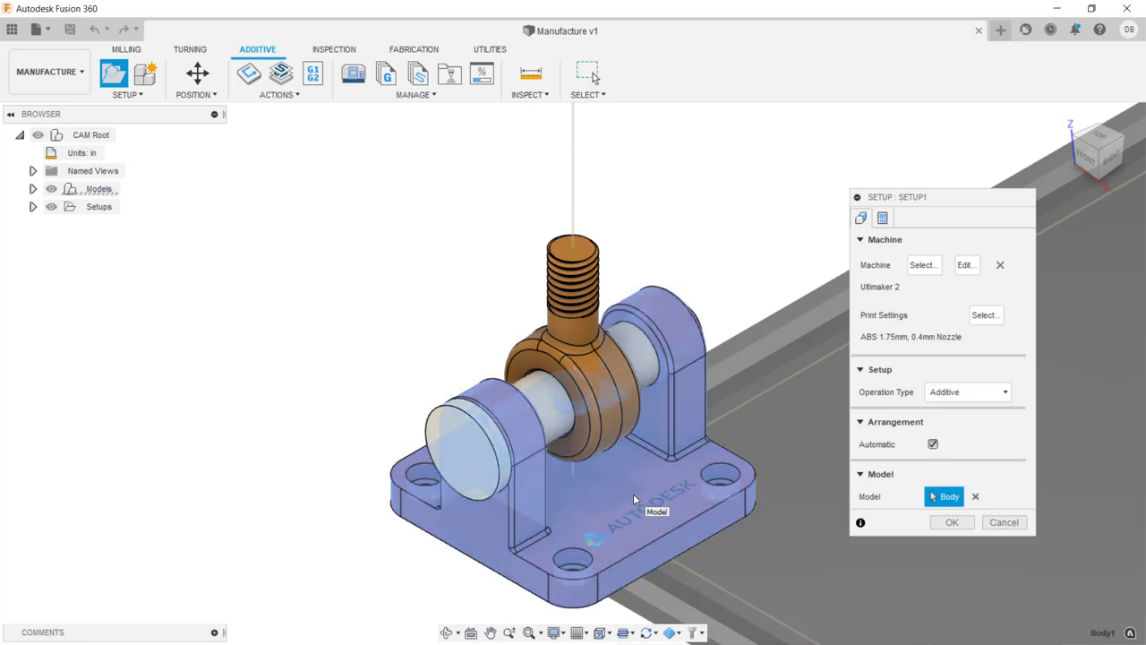
left_click(950, 522)
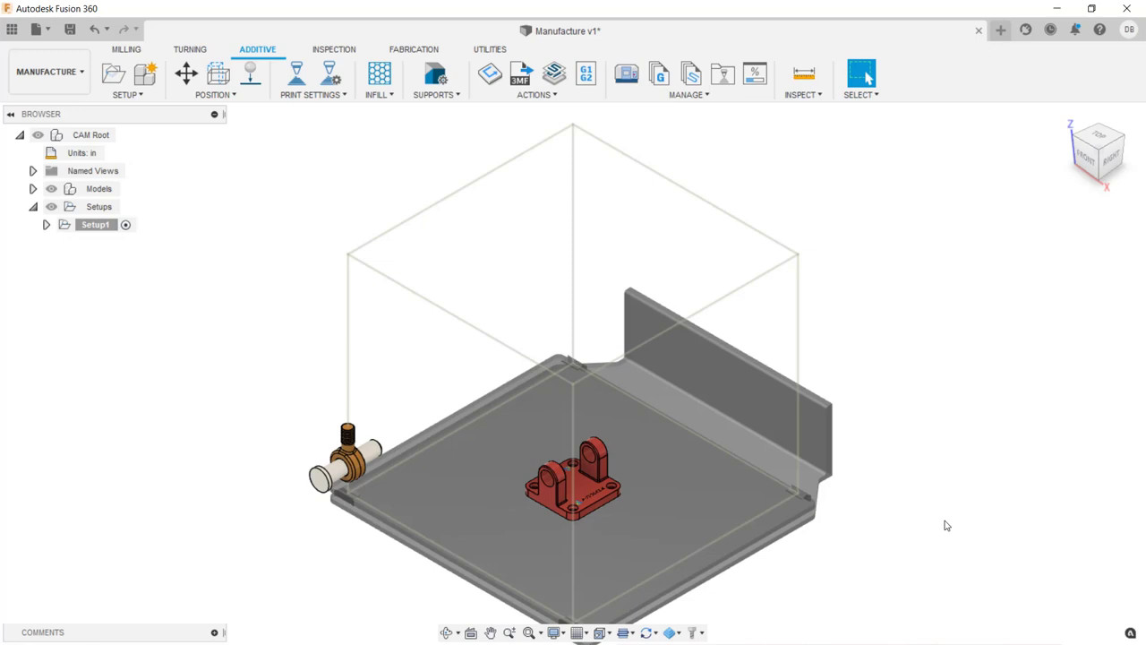
- Hide Pin:1 and Clevis:1 in the browser, leaving only the bracket visible
left_click(32, 189)
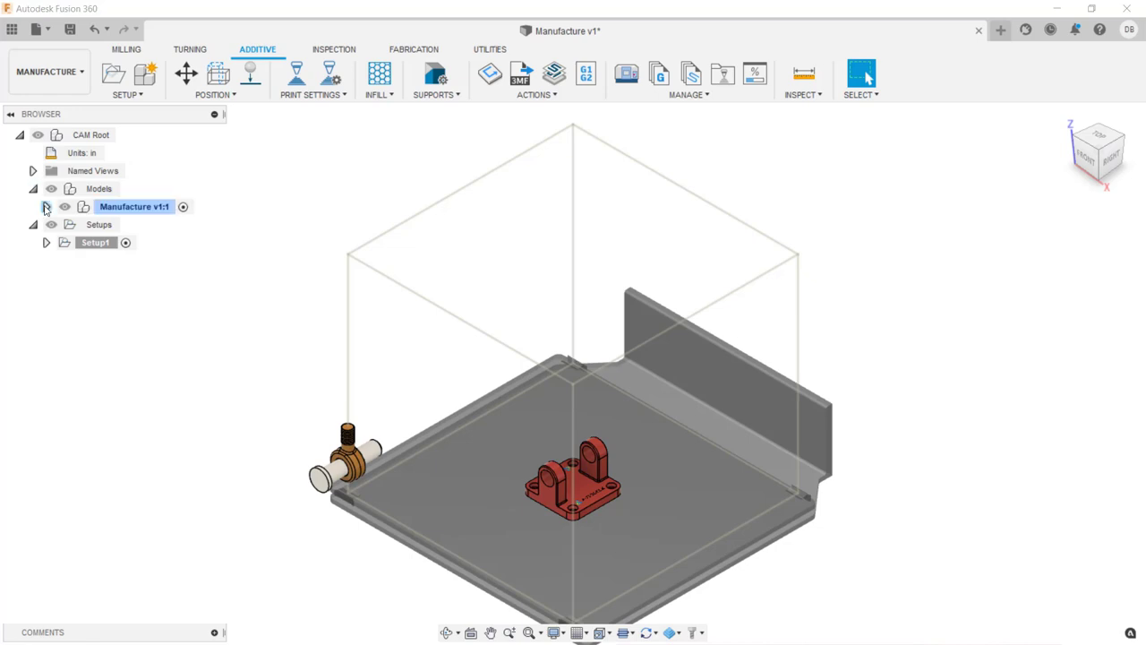
left_click(46, 207)
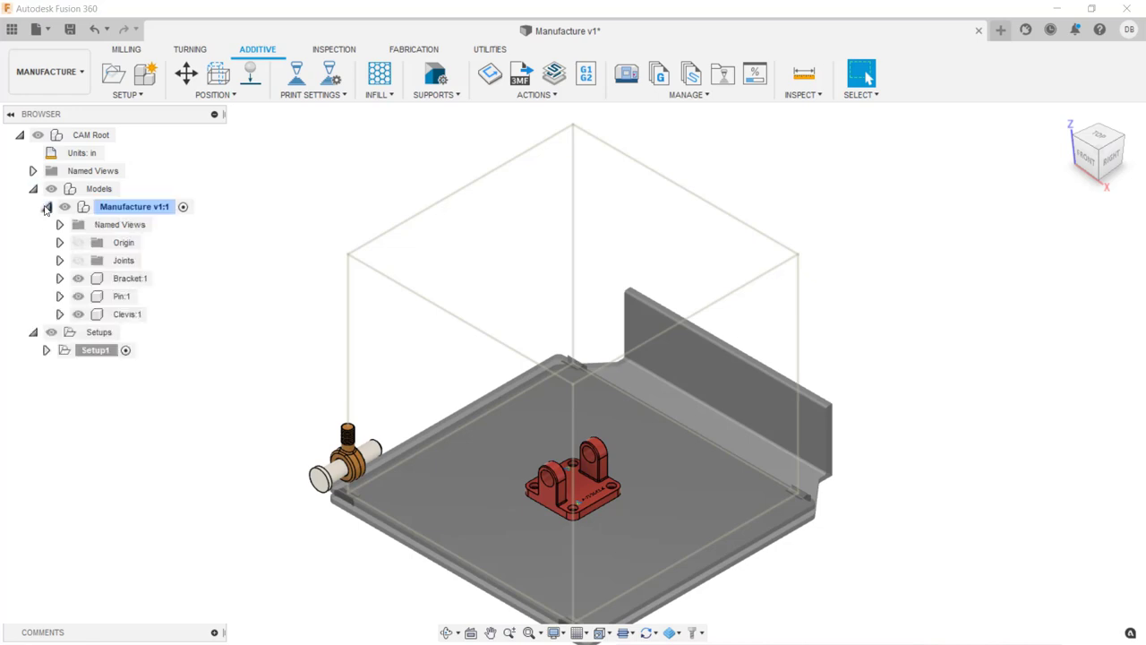
left_click(78, 296)
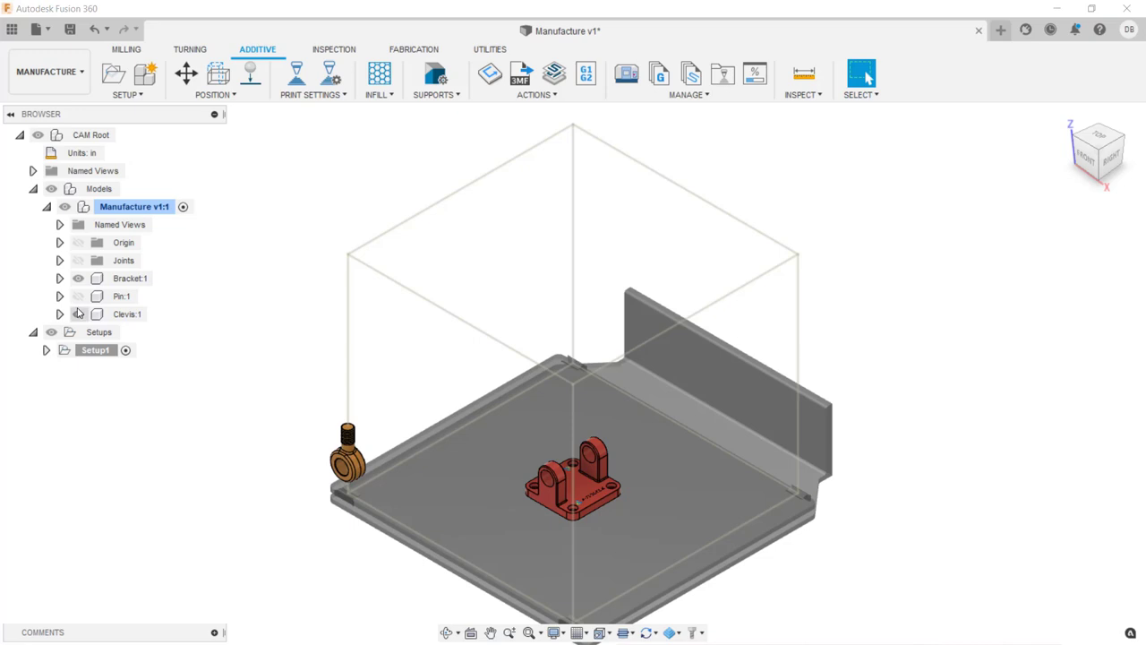
left_click(78, 313)
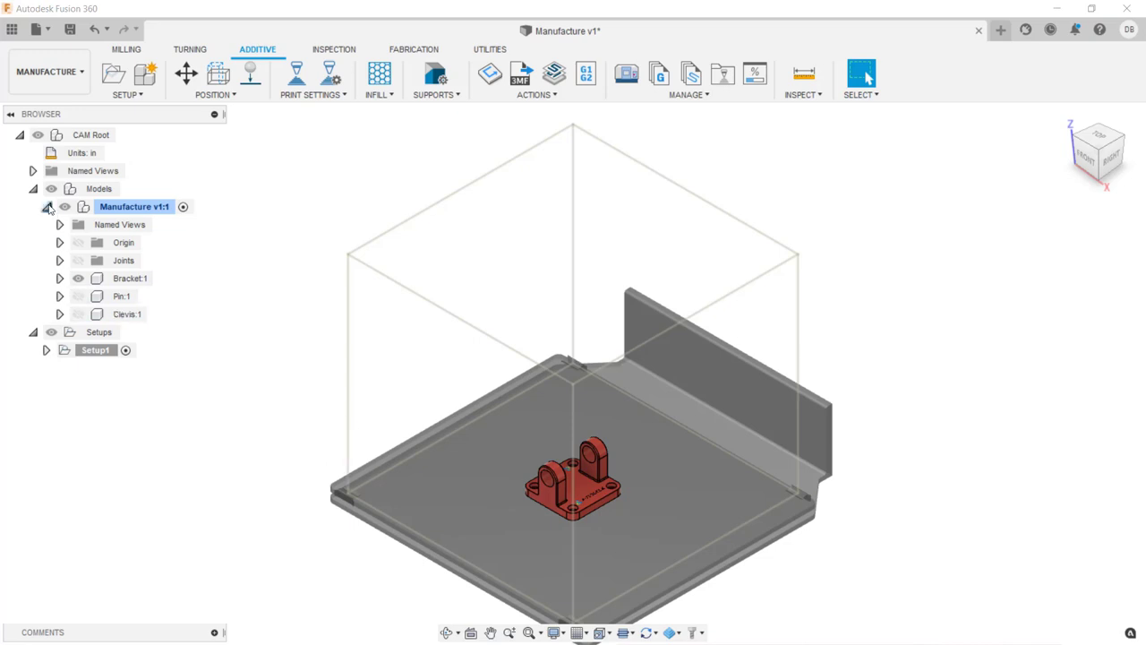
left_click(48, 207)
left_click(33, 189)
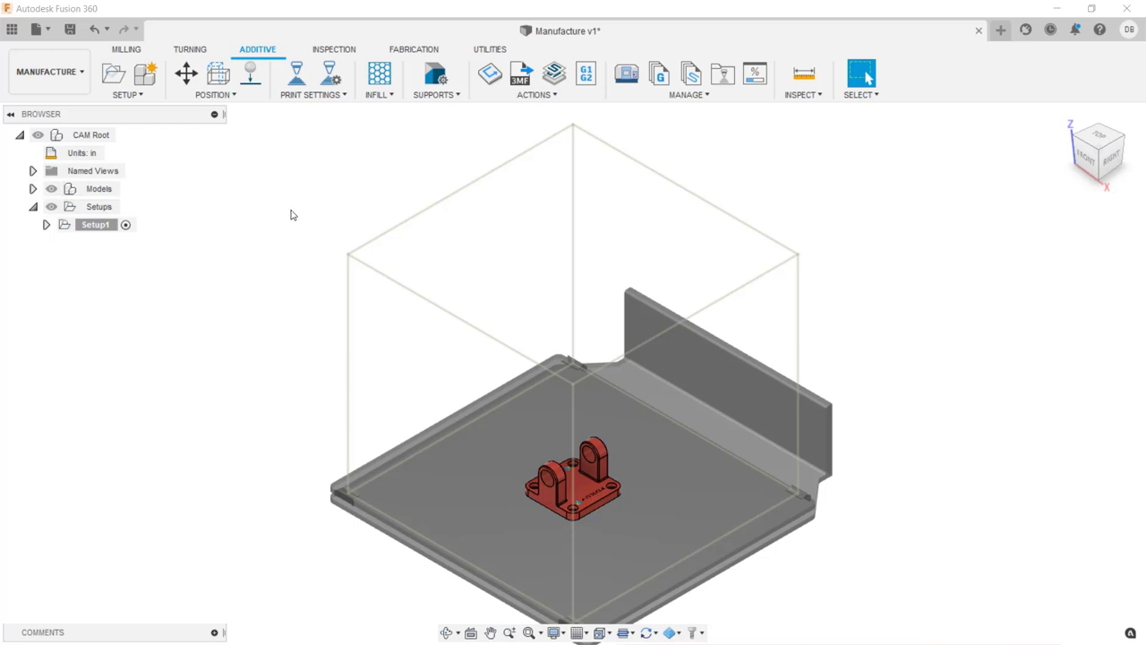
- Copy the XYZprinting da Vinci 1.0 Pro printer from the machine library
left_click(627, 76)
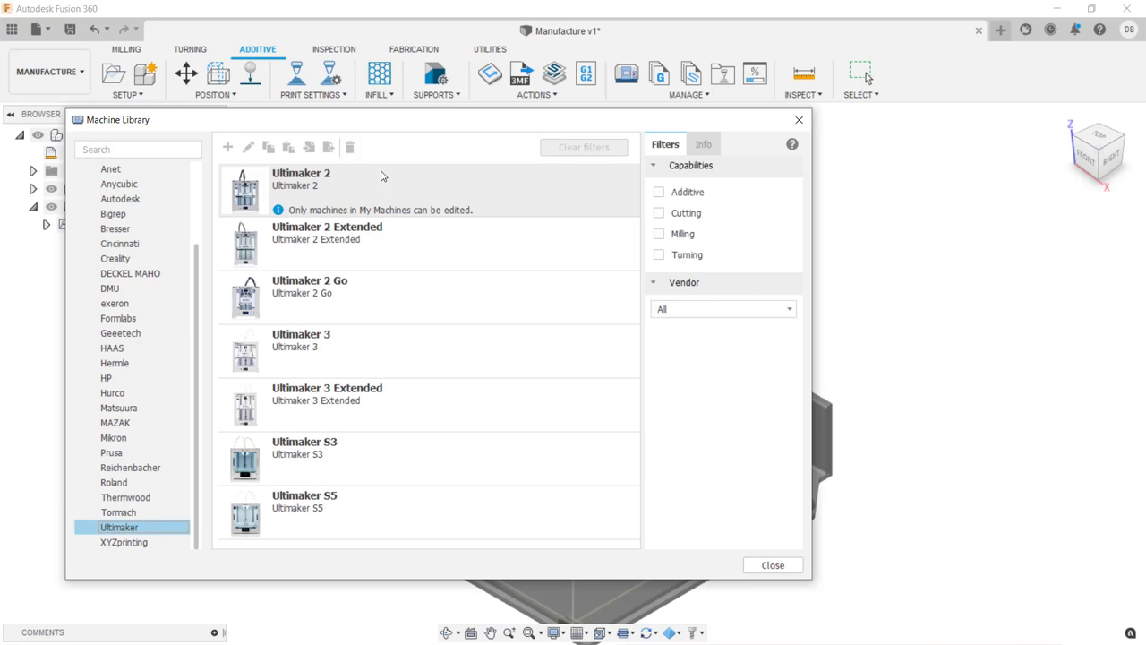
left_click(167, 543)
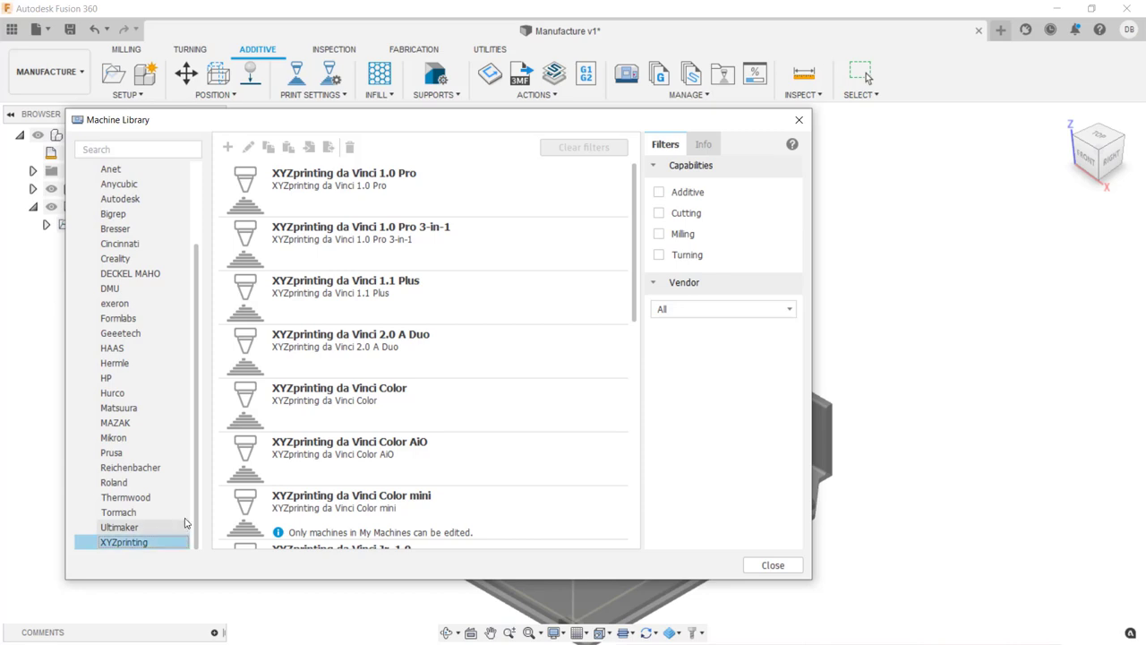
right_click(448, 184)
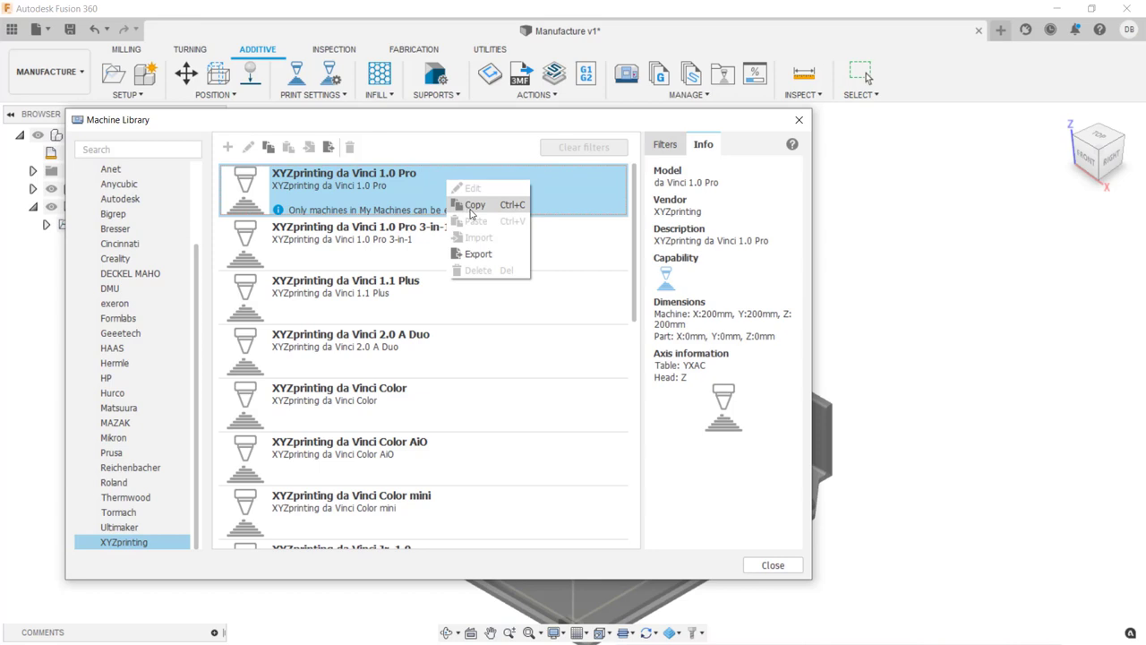
left_click(472, 206)
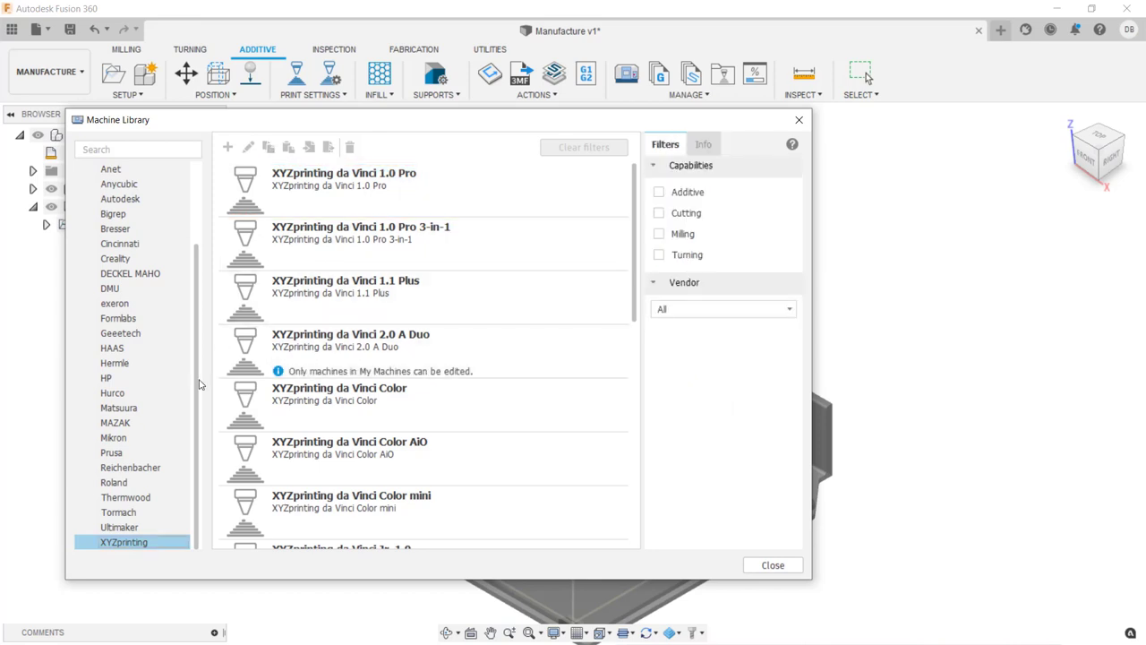
- Paste the da Vinci 1.0 Pro into the My machines Cloud library
left_click_drag(197, 368, 200, 219)
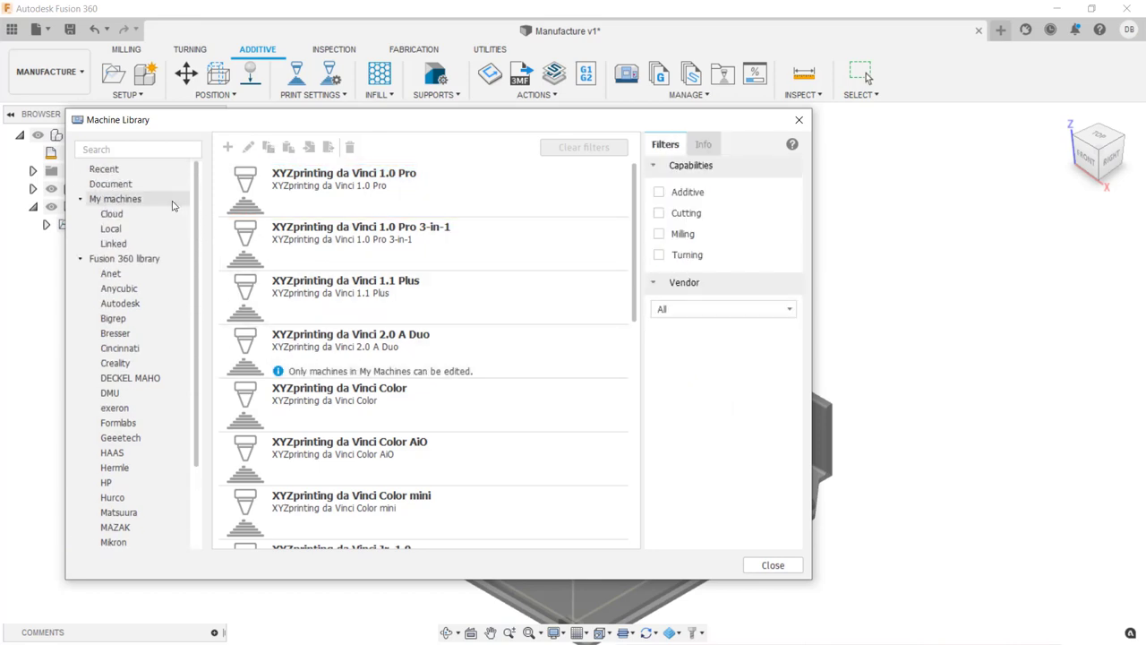
left_click(144, 215)
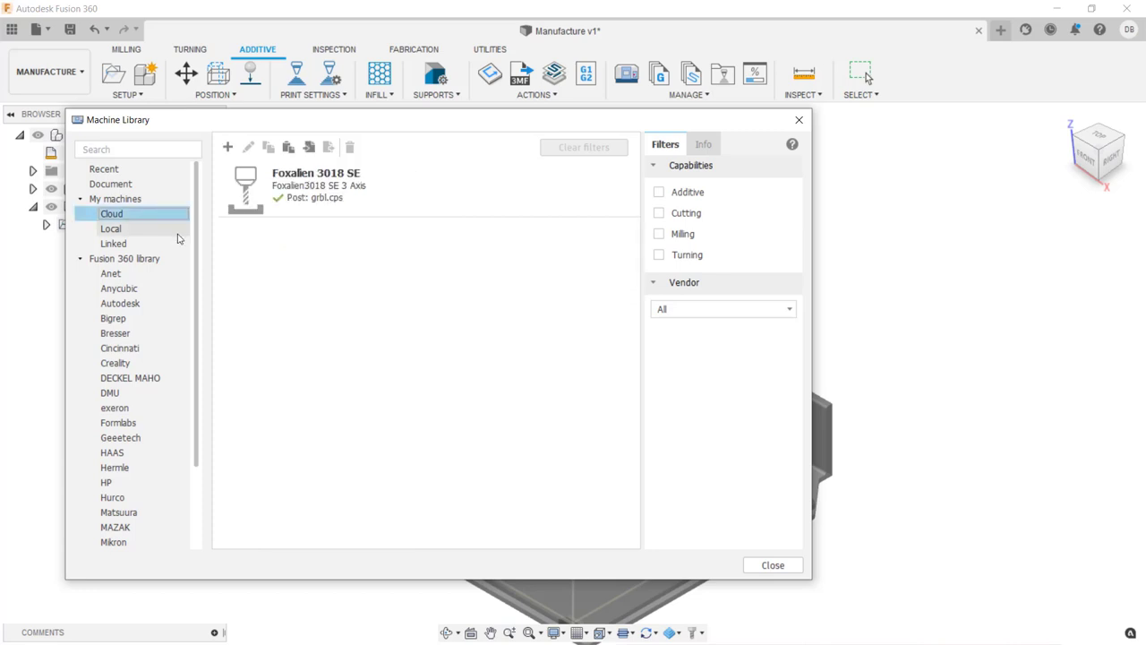
right_click(270, 270)
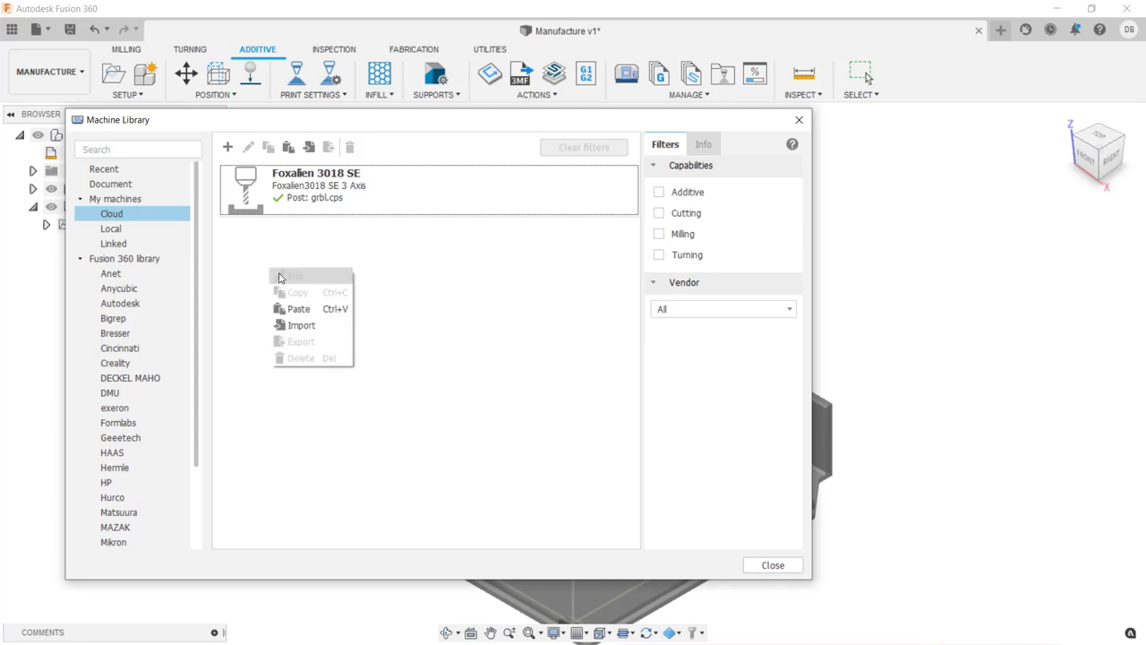
left_click(320, 311)
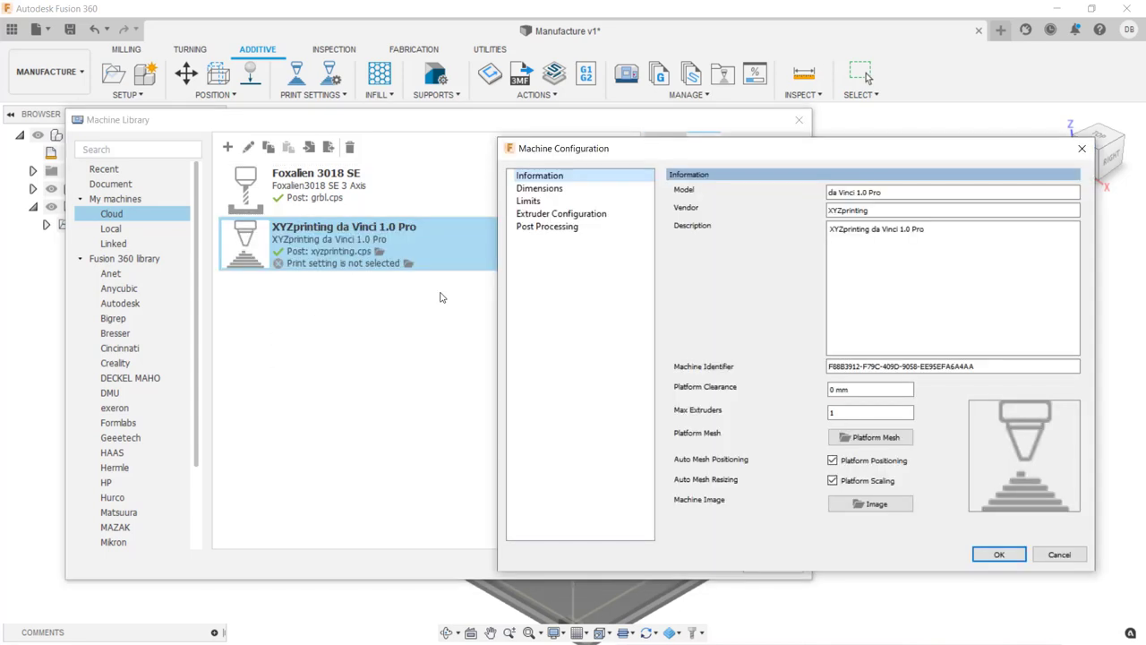
- Review the da Vinci's Dimensions, Limits, Extruder and Post Processing pages, accept, and close the library
left_click(556, 191)
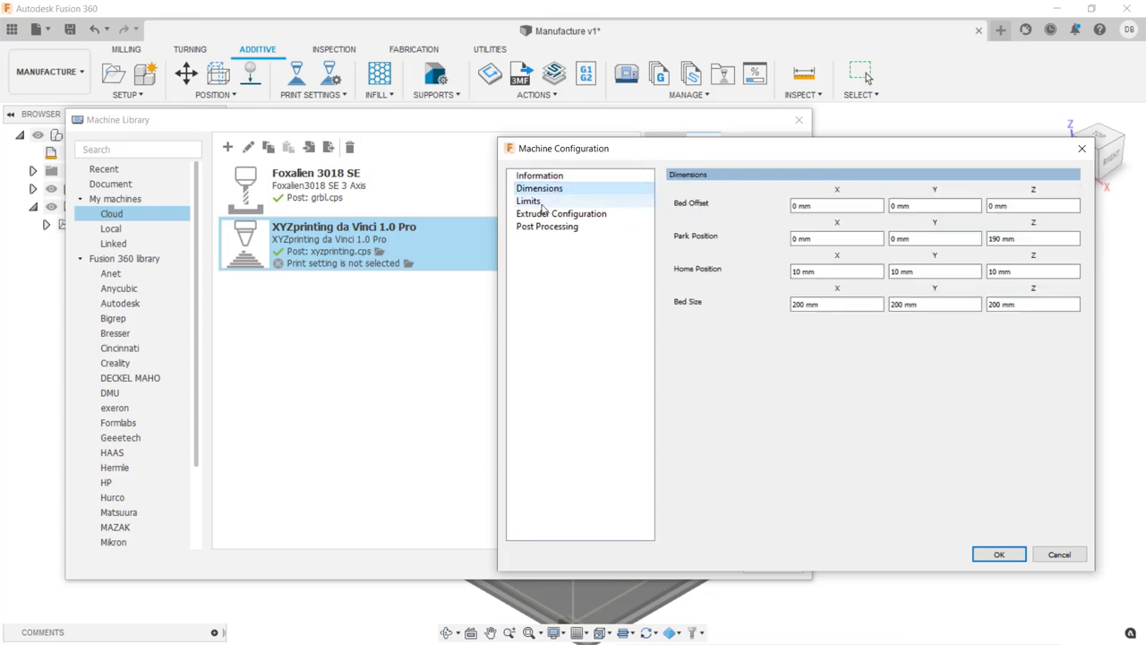
left_click(540, 202)
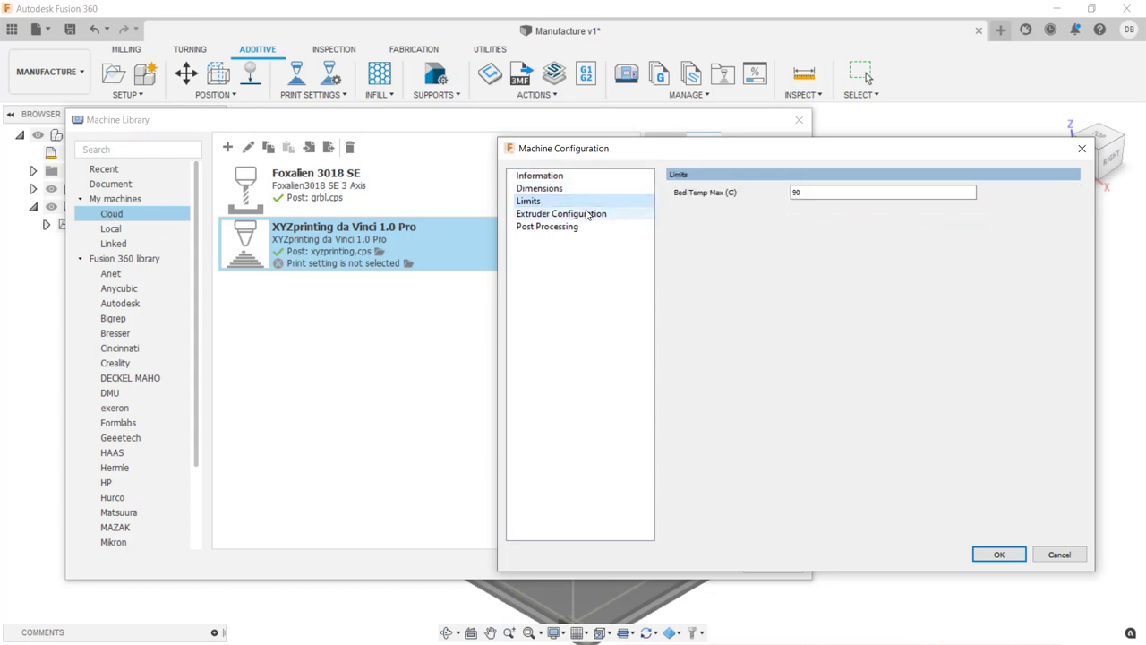
left_click(573, 215)
left_click(609, 230)
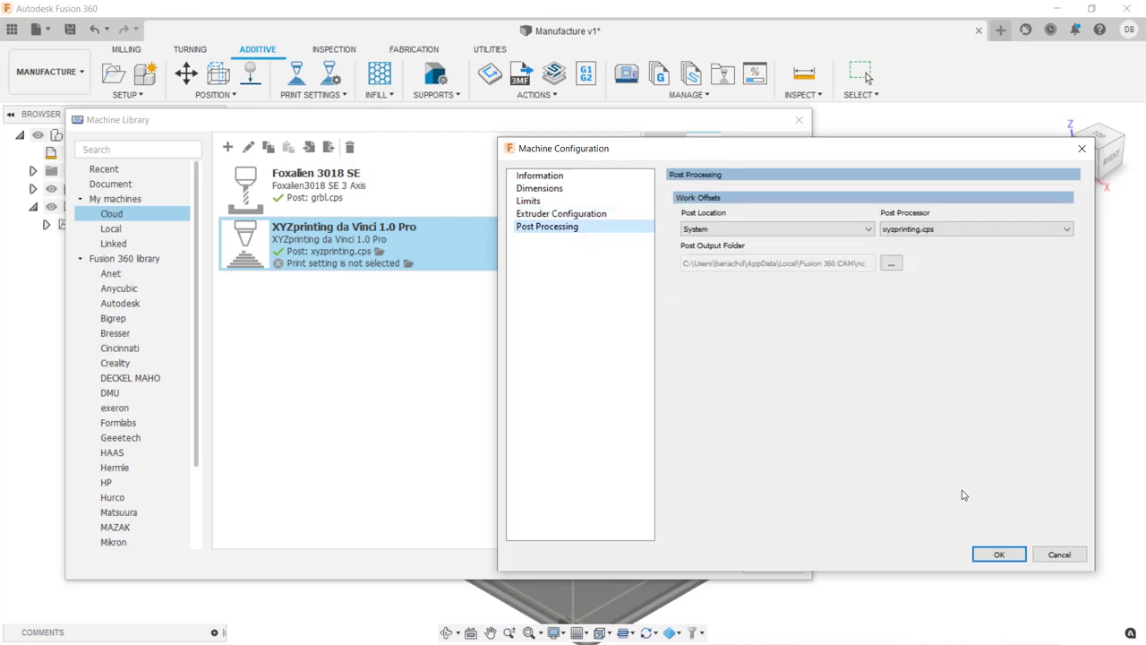
left_click(1001, 553)
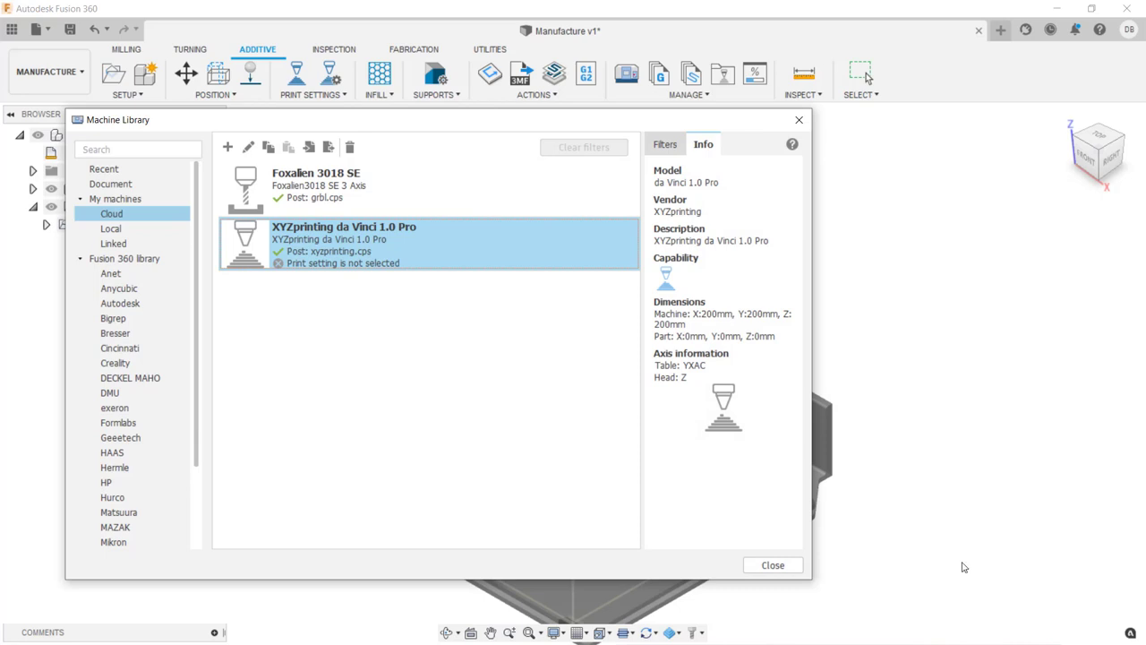
left_click(774, 566)
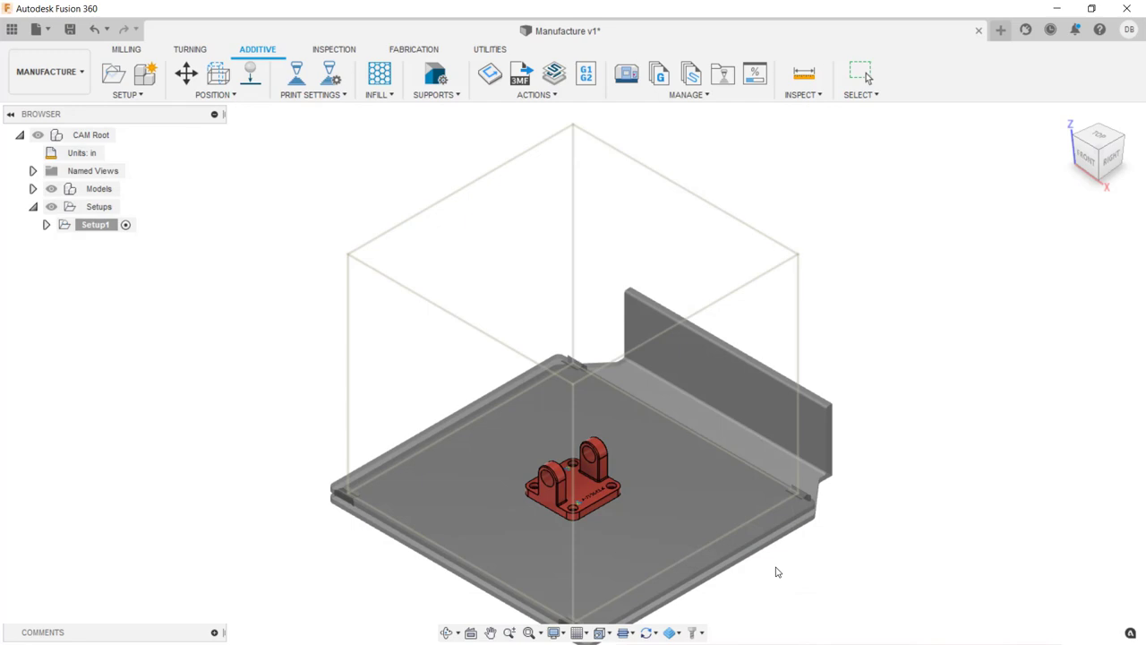
- Set Infill Pattern to Honeycomb and Sparse Infill Density to 50
scroll(593, 507, "up", 10)
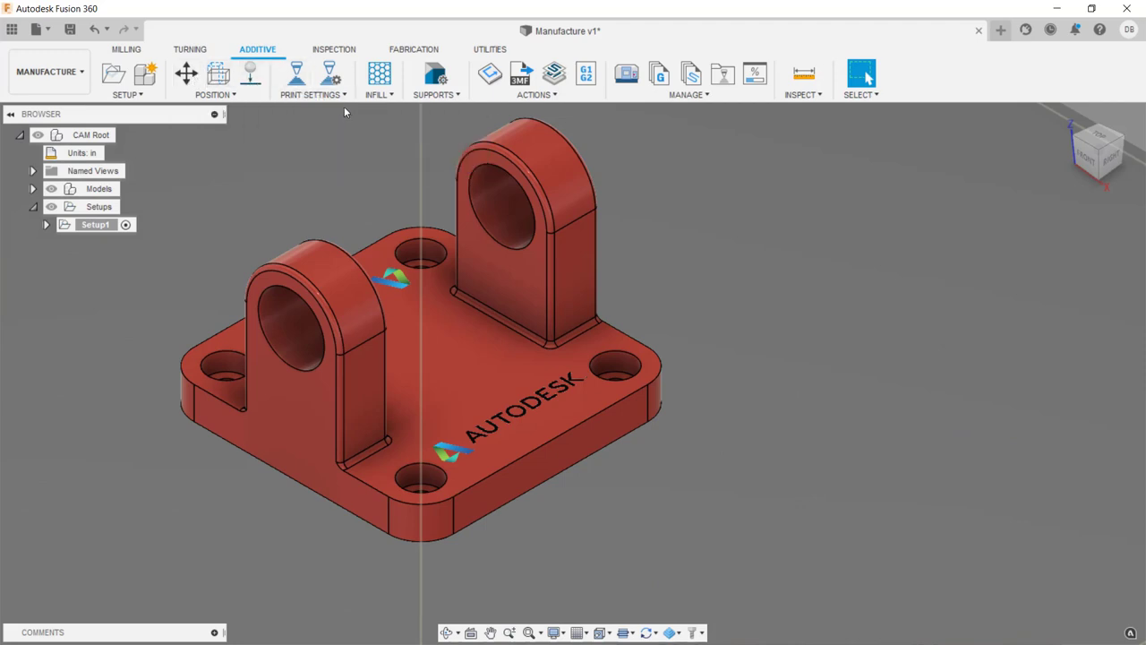
left_click(379, 76)
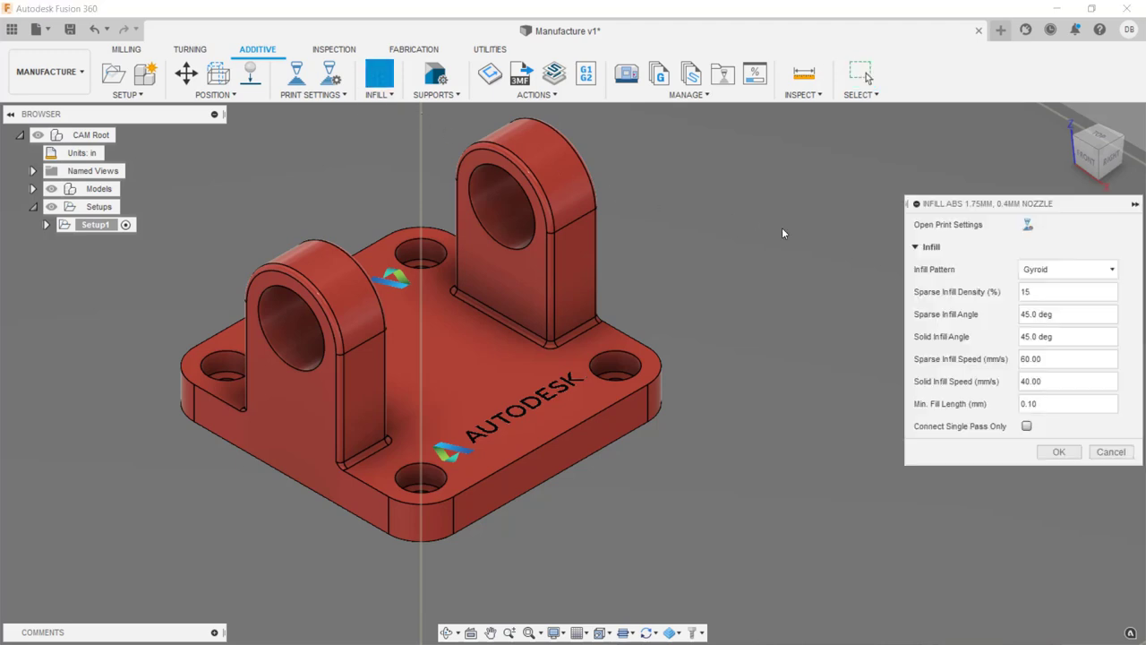
left_click(1062, 273)
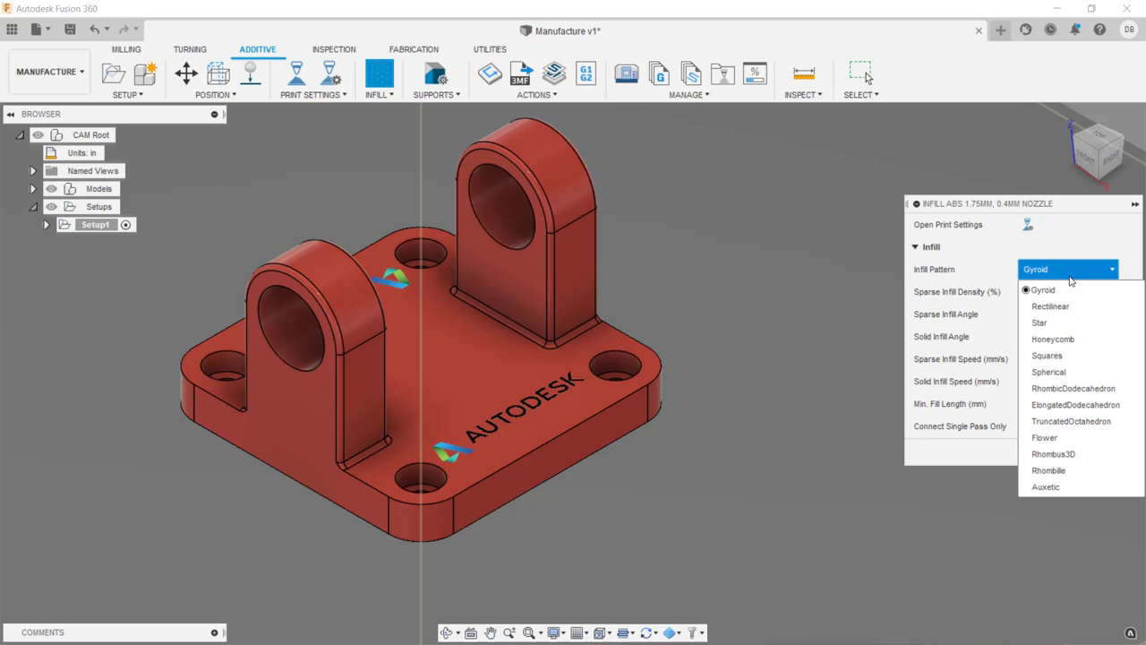
left_click(1066, 339)
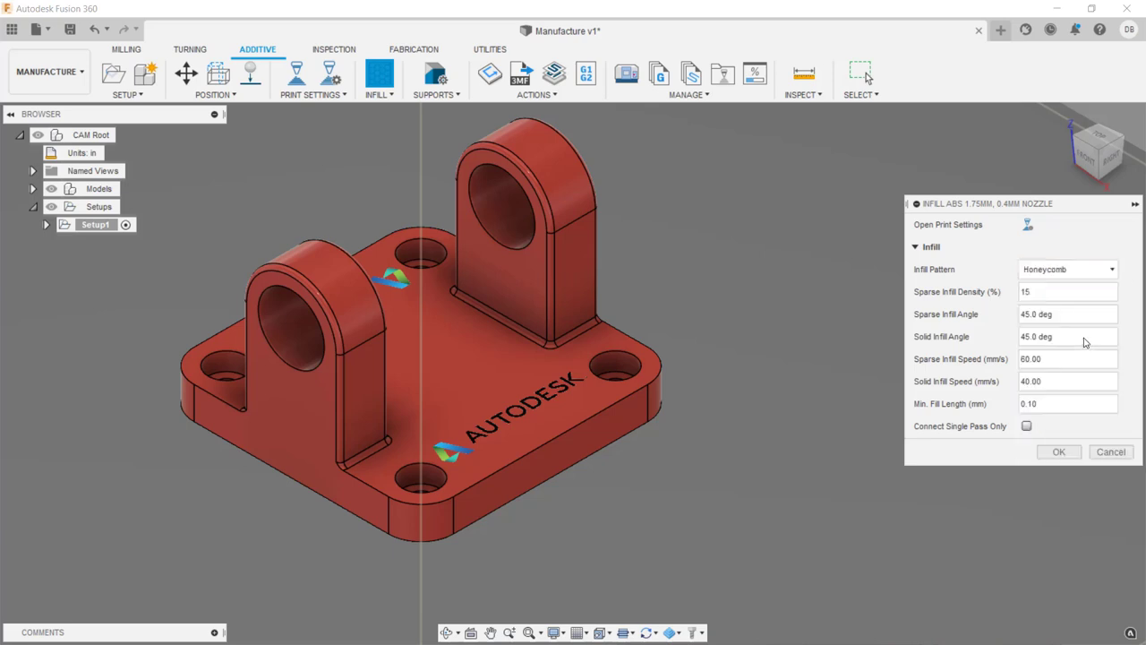
double_click(1044, 293)
type("50")
left_click(1058, 452)
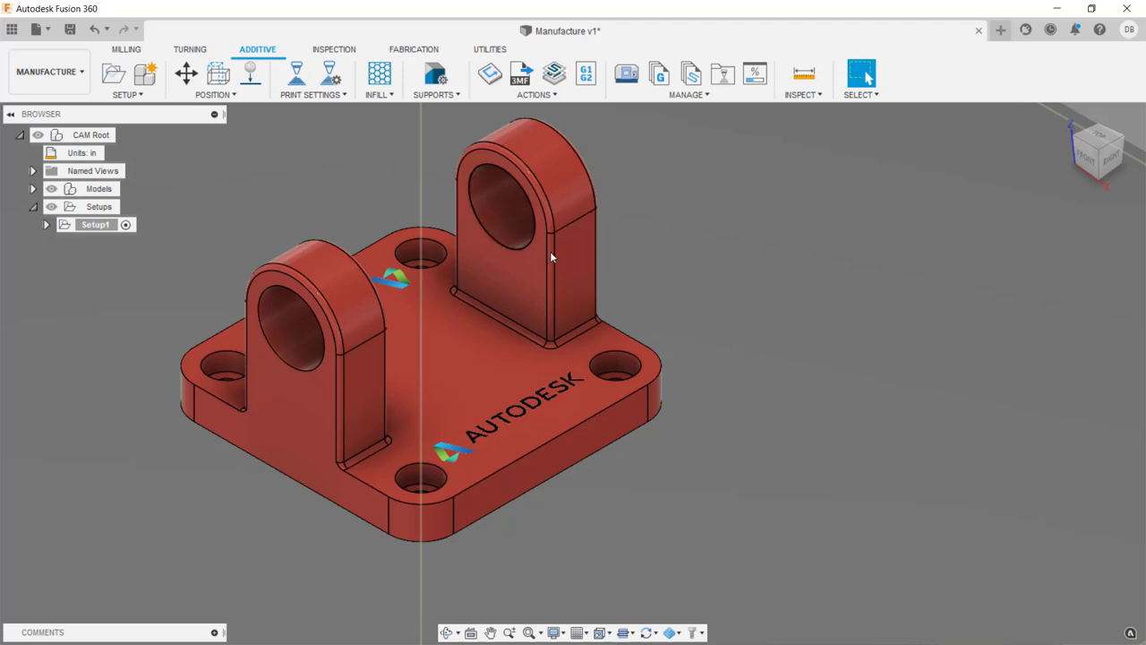
- Accept the Supports settings with supports enabled at a 67.0 deg overhang angle
left_click(437, 73)
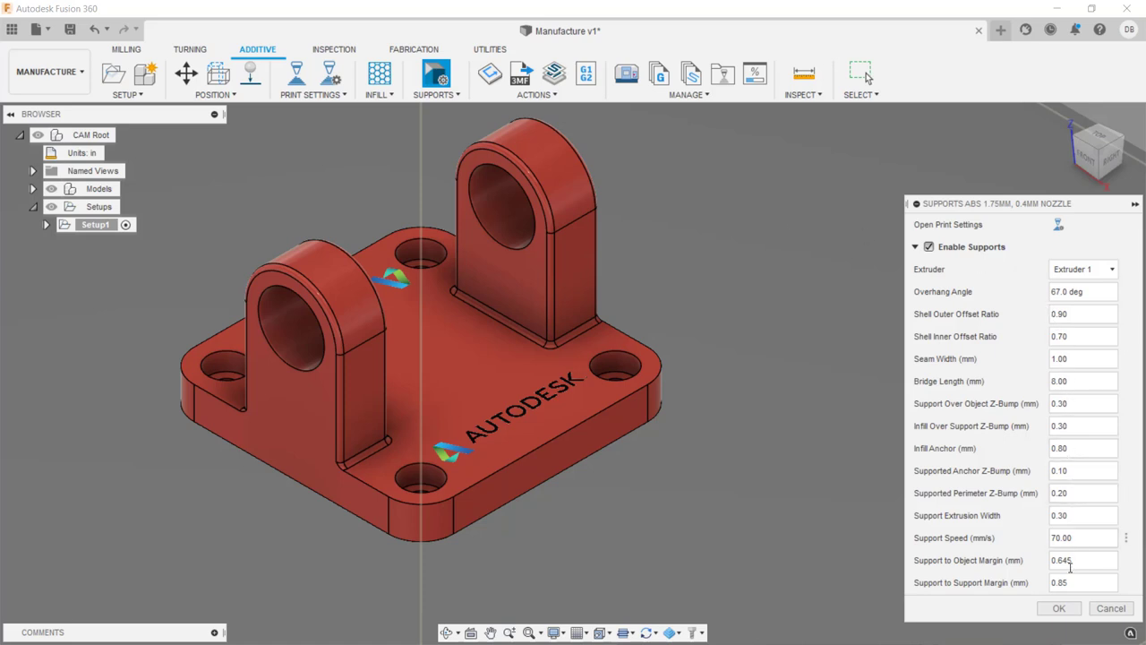
left_click(1062, 611)
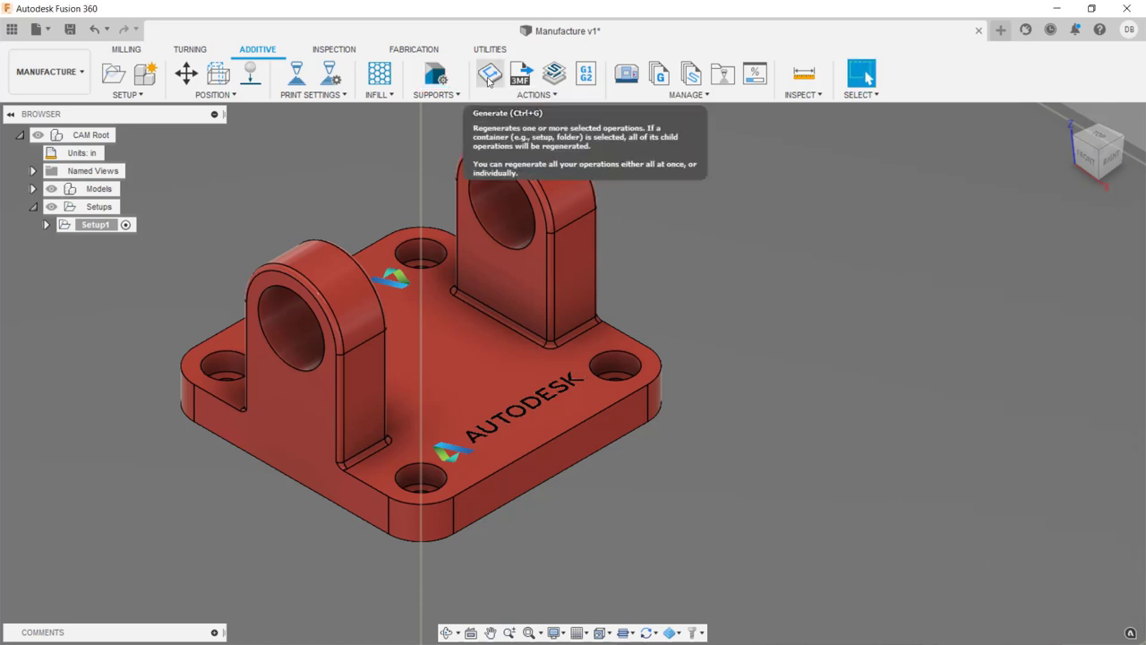
left_click(554, 77)
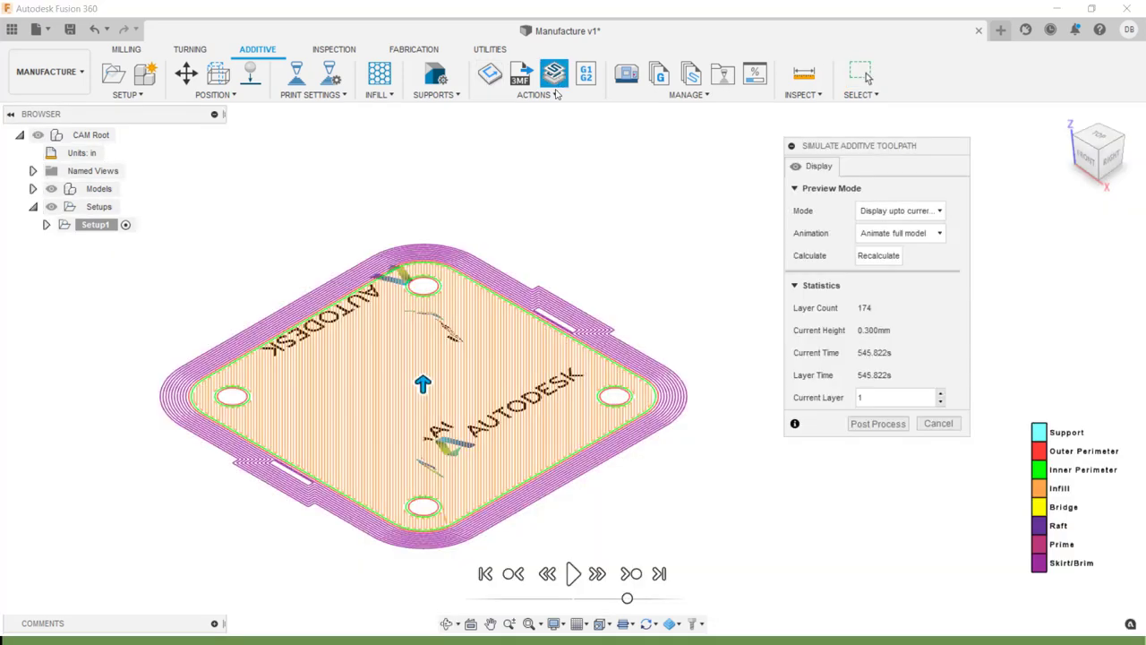
left_click(573, 573)
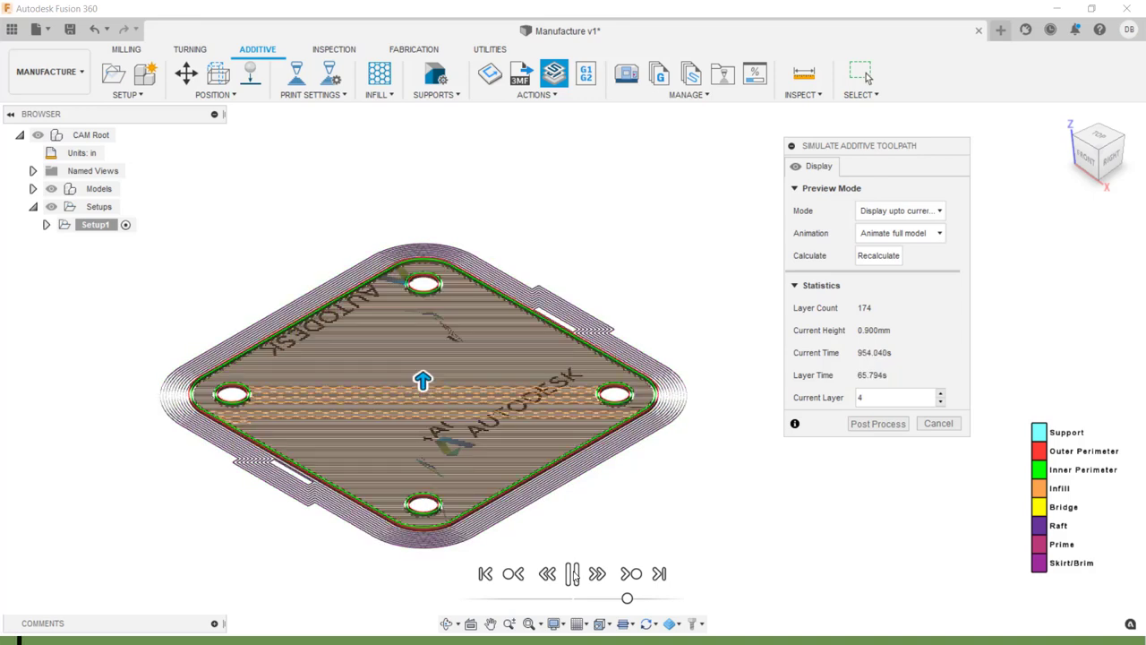
left_click(573, 574)
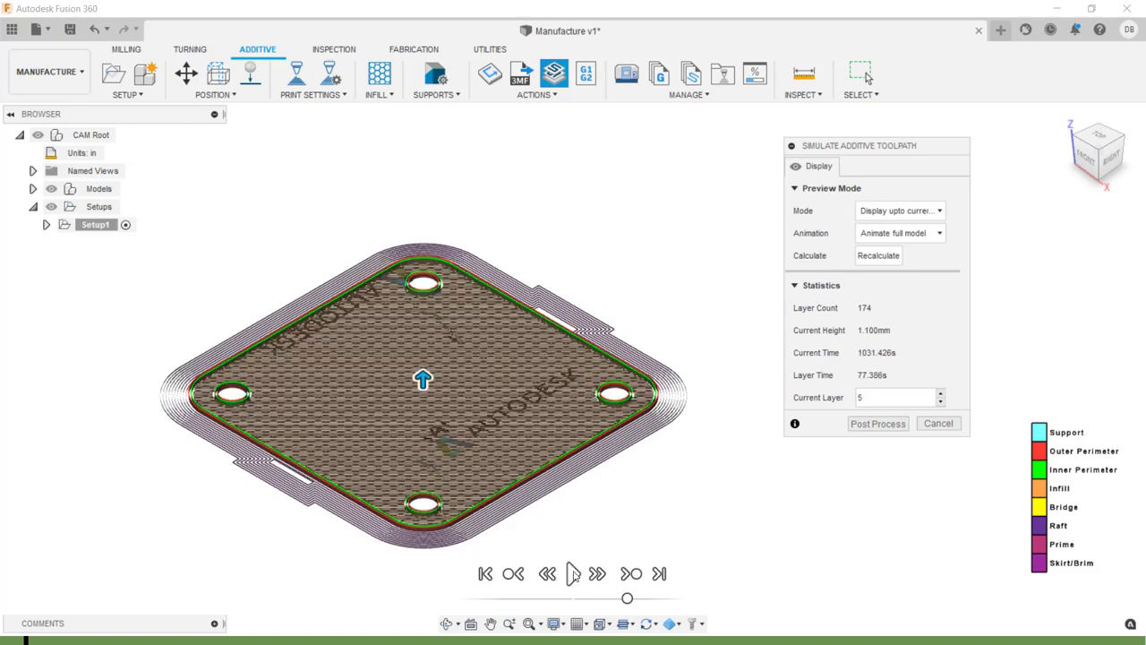
left_click_drag(423, 378, 423, 182)
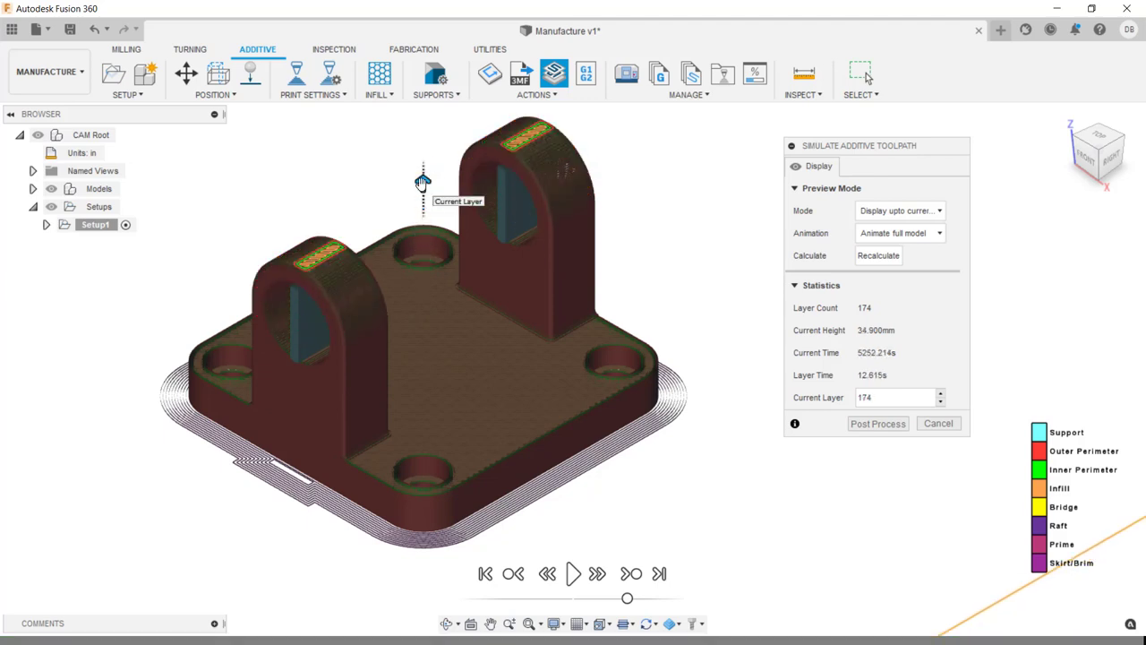
left_click(938, 423)
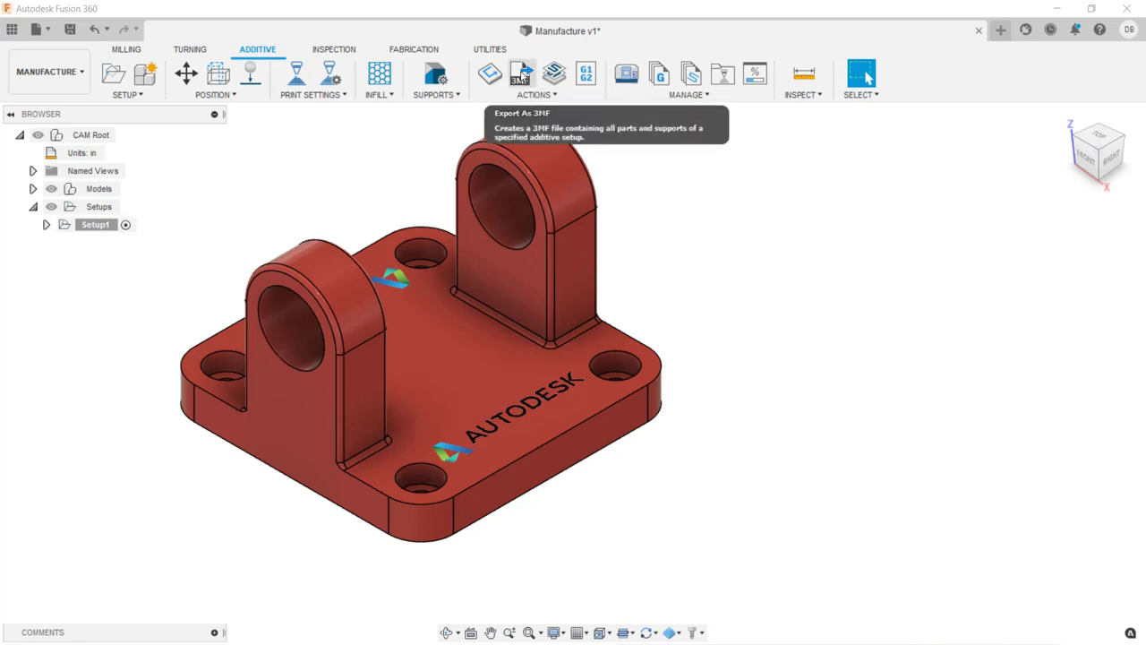
left_click(523, 76)
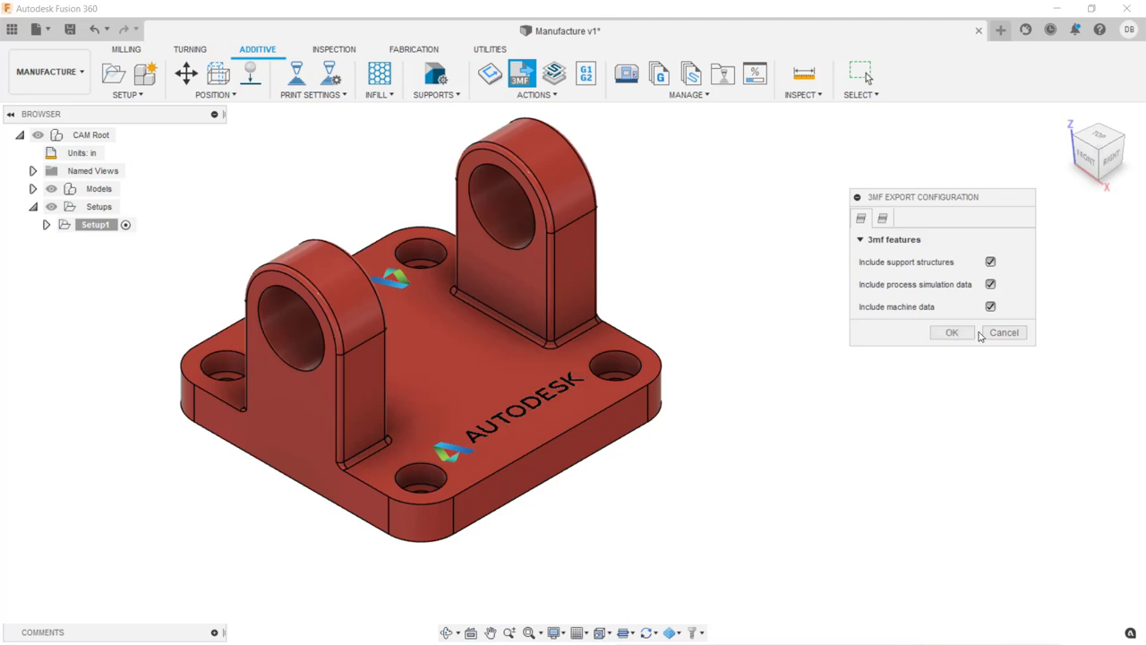
left_click(996, 337)
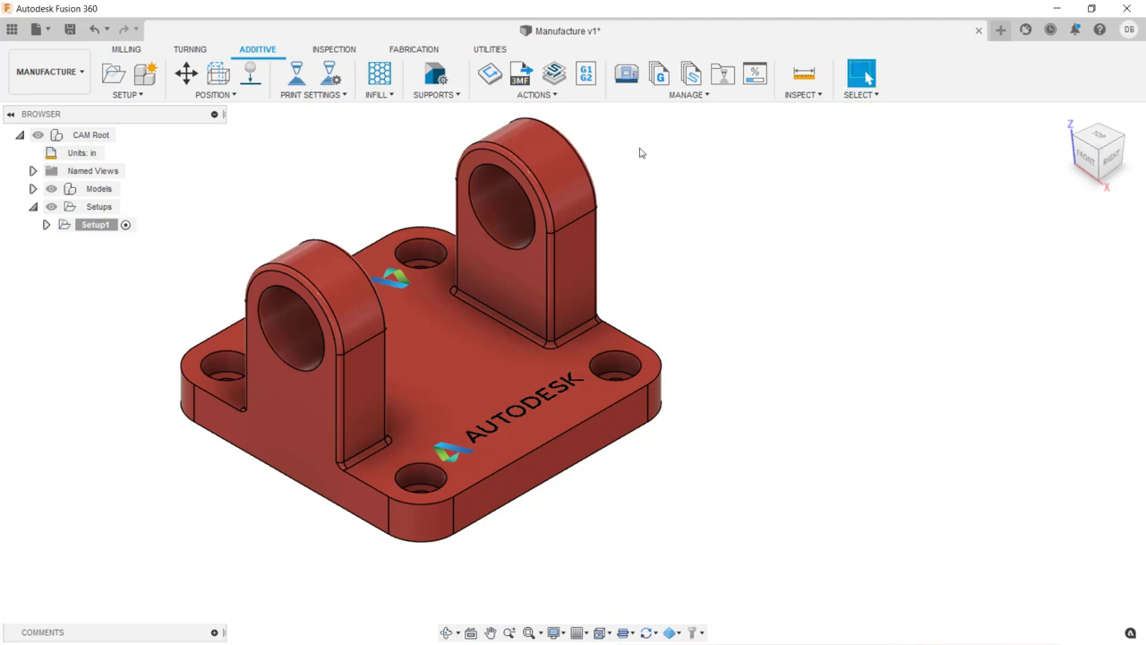
- Post the toolpath using the Ultimaker 2 post configuration, .gcode output, program 1001
left_click(586, 75)
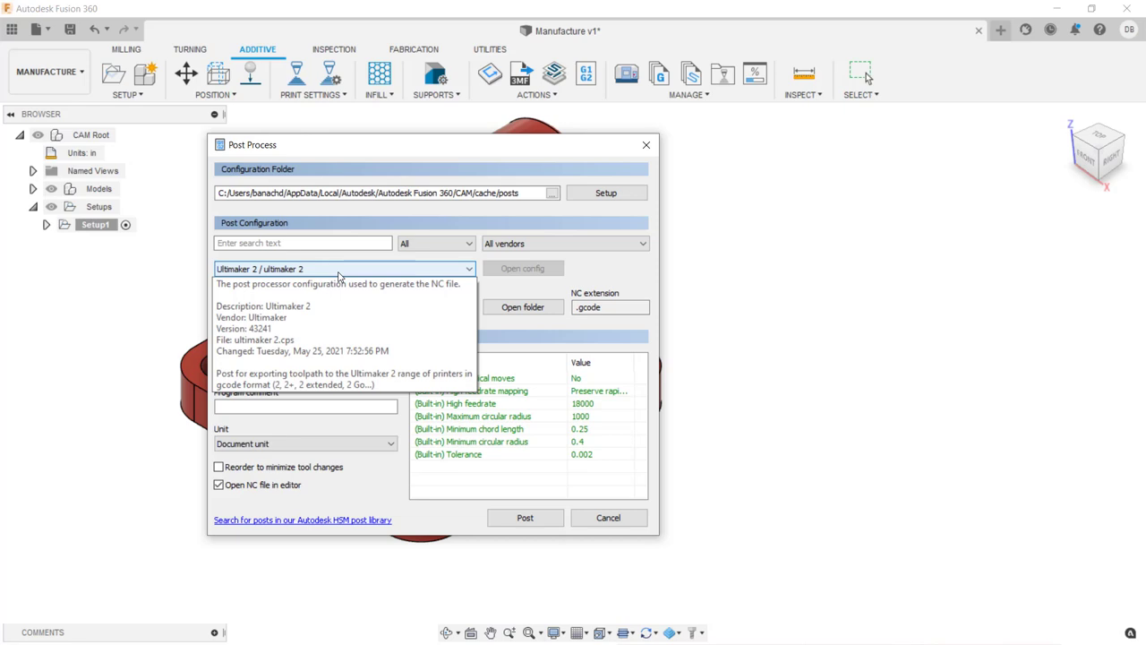
left_click(339, 271)
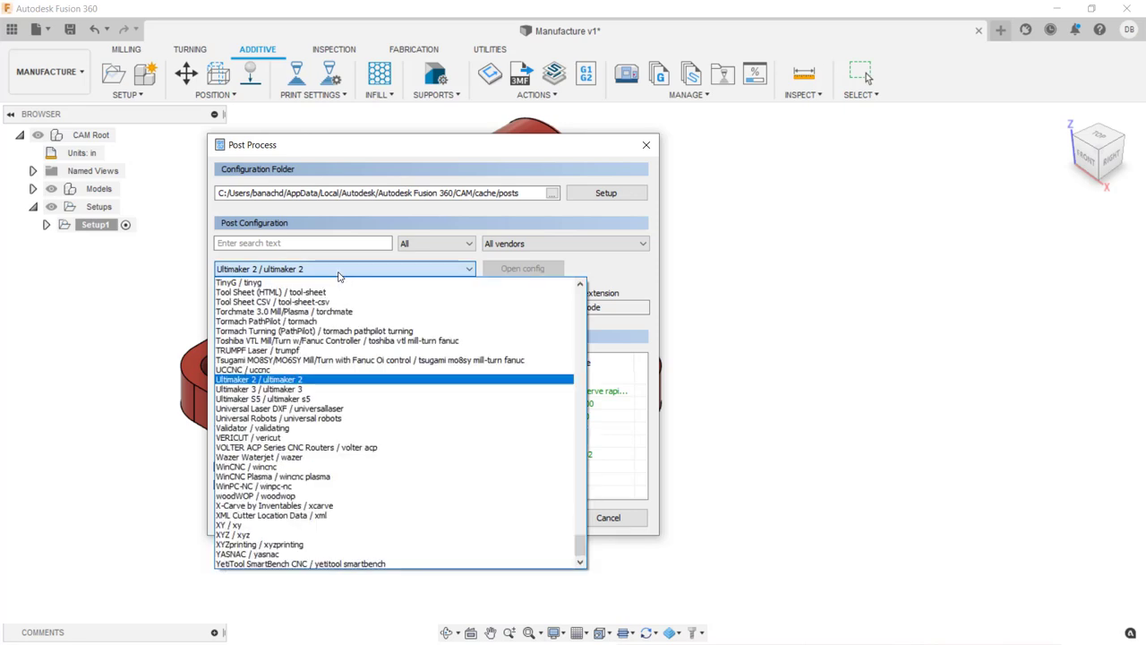
left_click(339, 271)
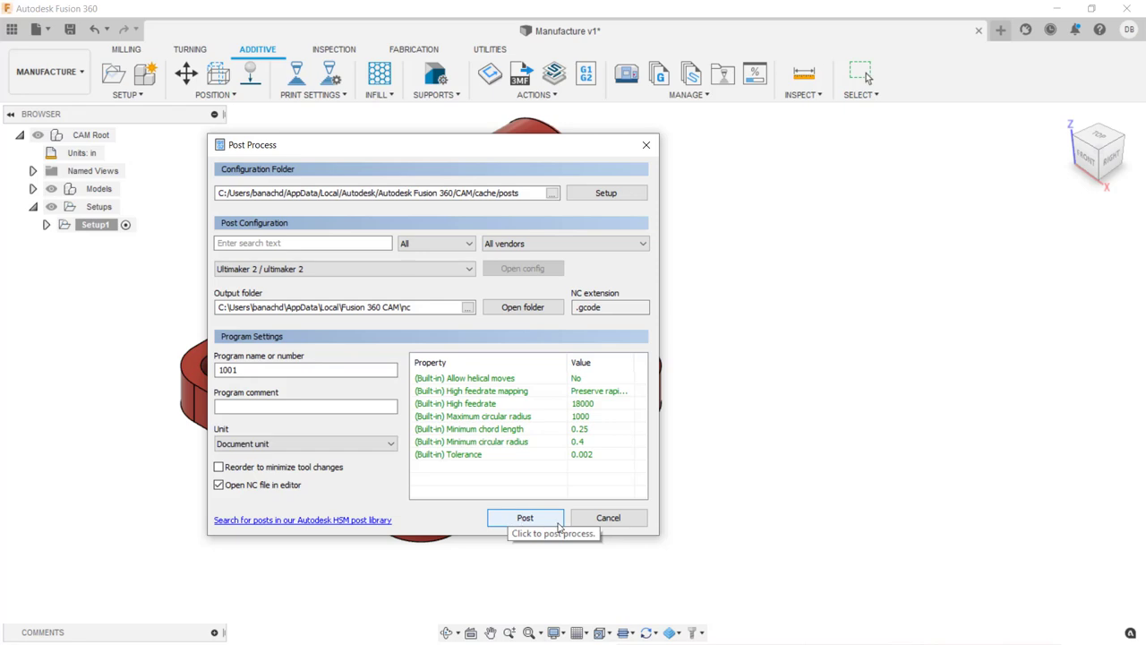
left_click(509, 517)
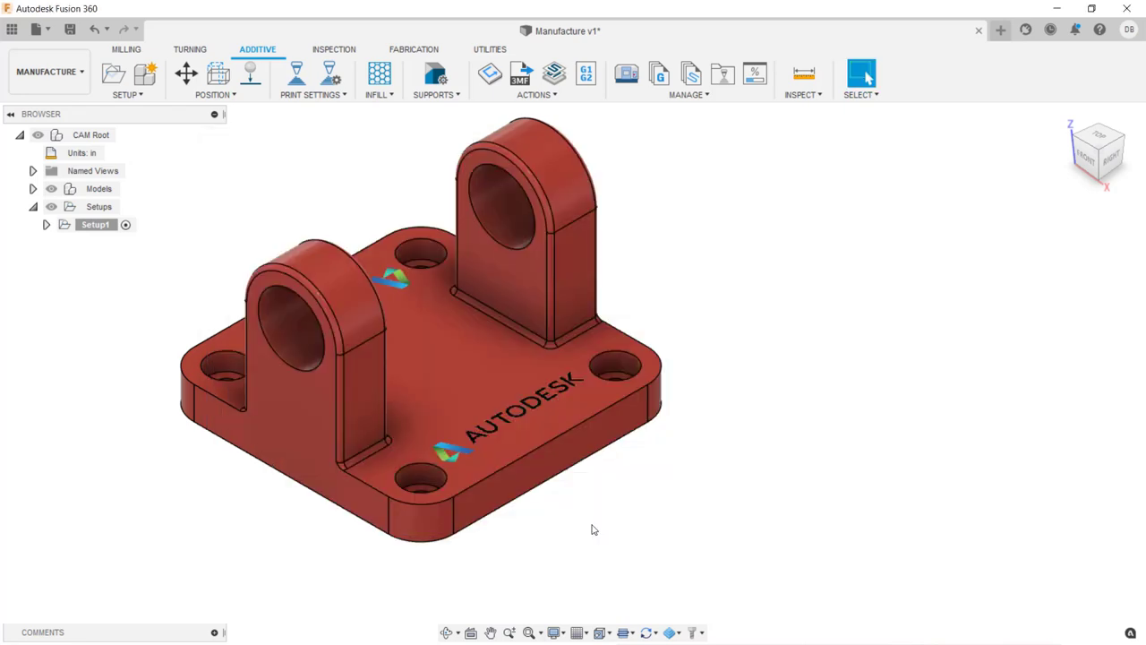